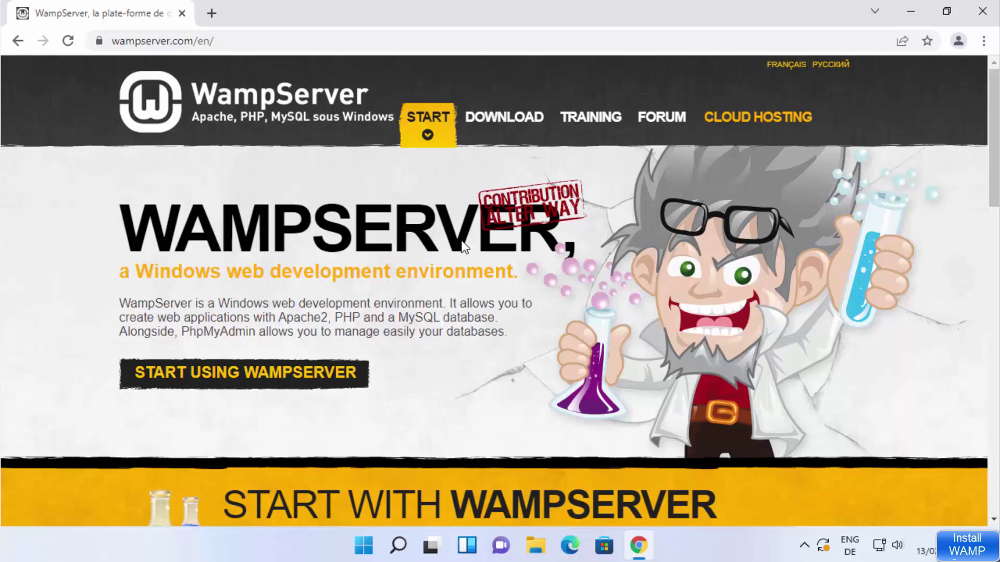
Download the WampServer 64 bits (x64) 3.2.6 installer through the direct download link, without filling in the contact form.
left_click(502, 123)
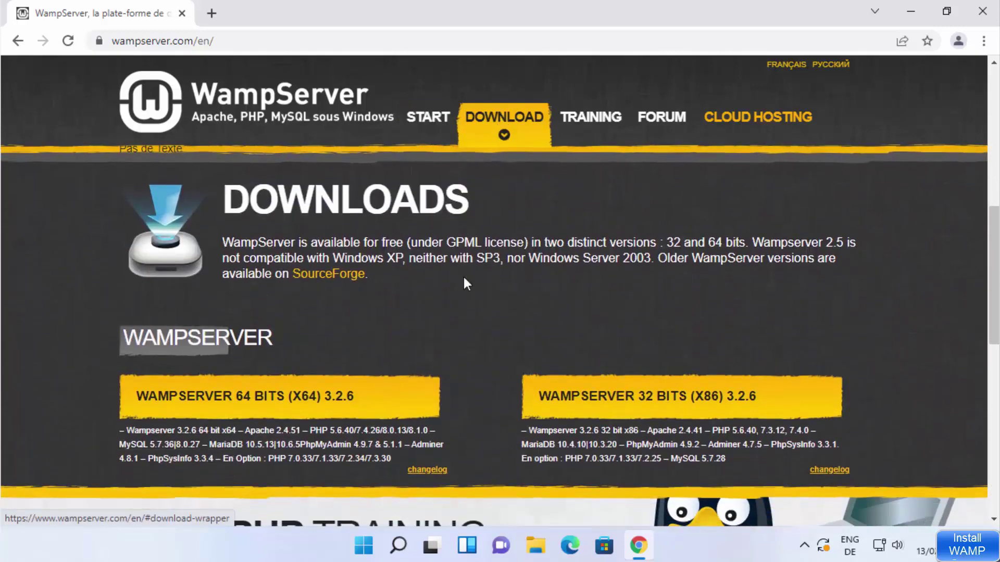
scroll(464, 287, "down", 1)
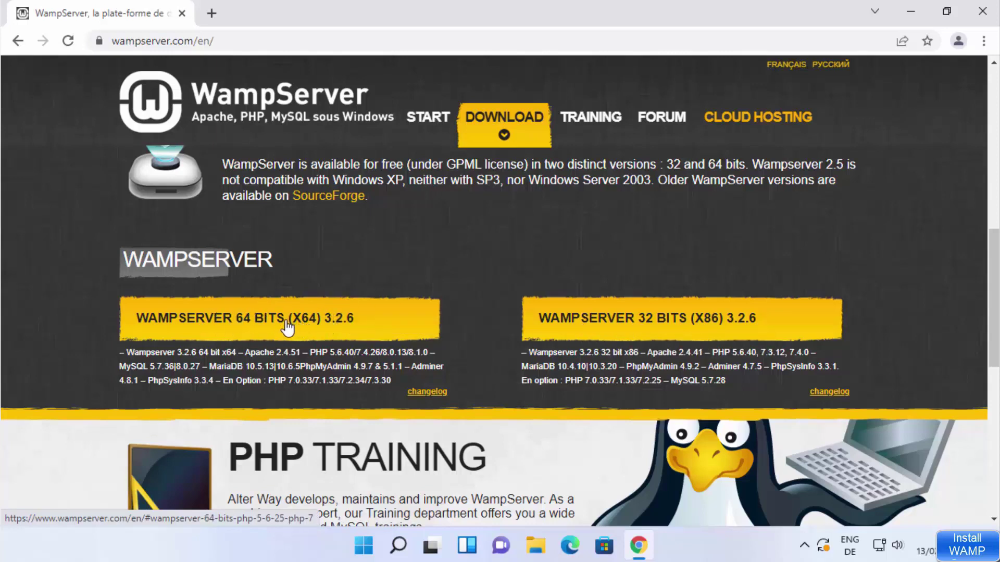
left_click(217, 327)
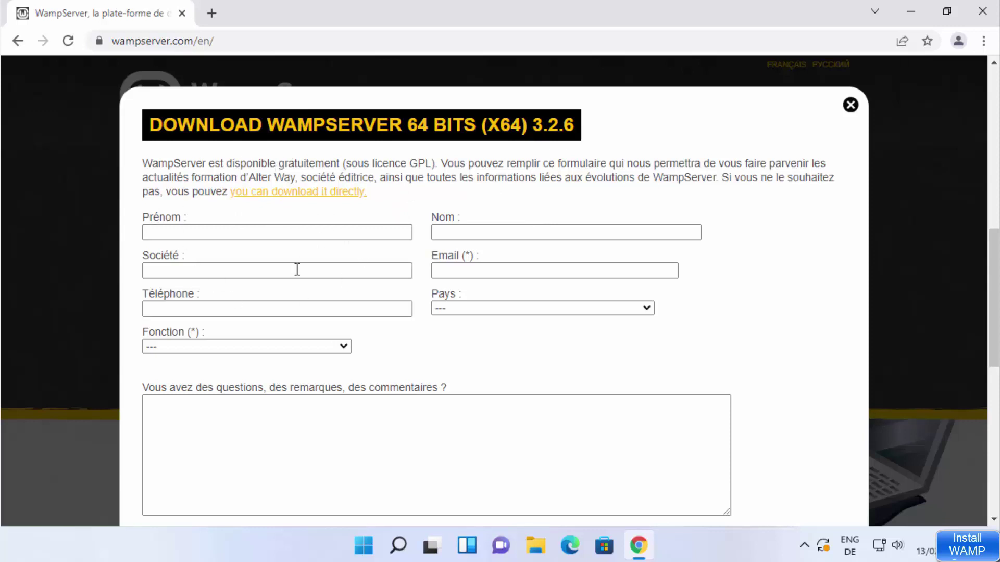
left_click(388, 312)
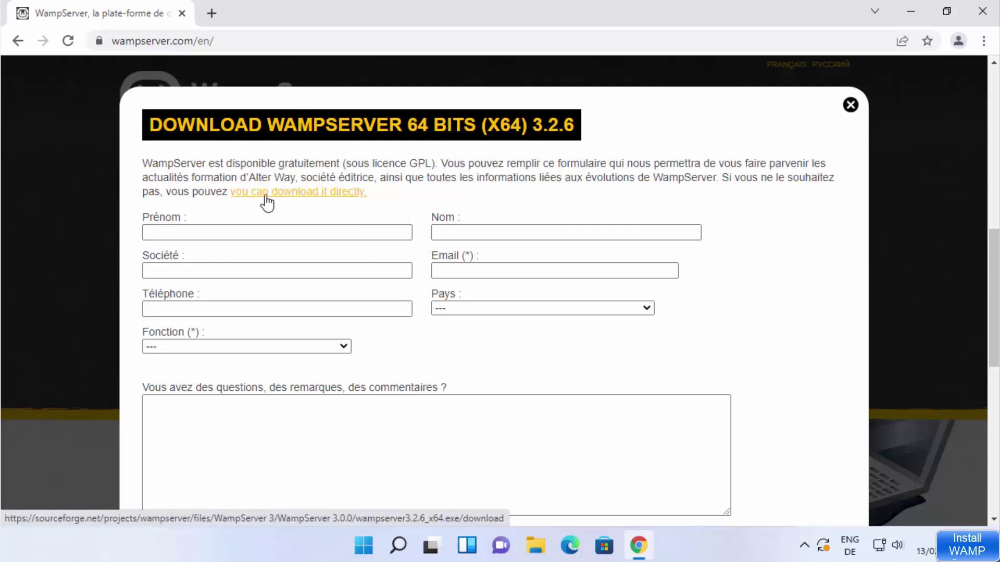
left_click(305, 203)
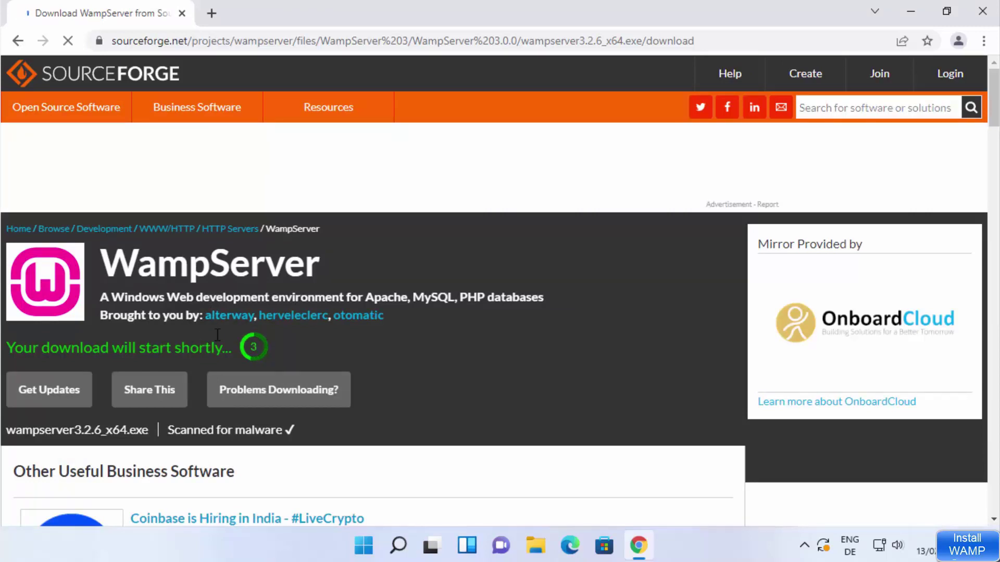
scroll(343, 270, "down", 2)
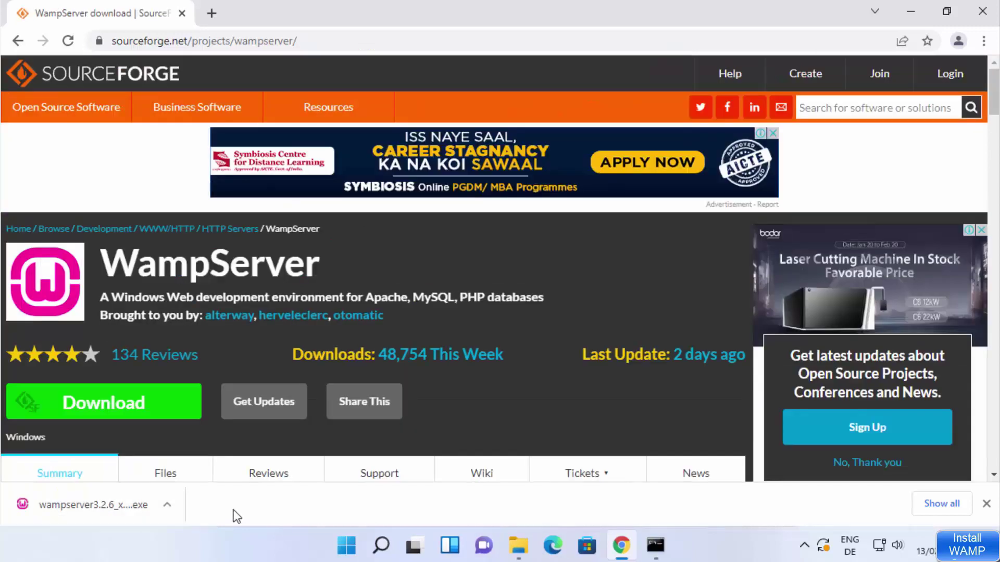
Run the downloaded wampserver3.2.6_x64.exe installer and allow it to make changes to the device.
left_click(125, 516)
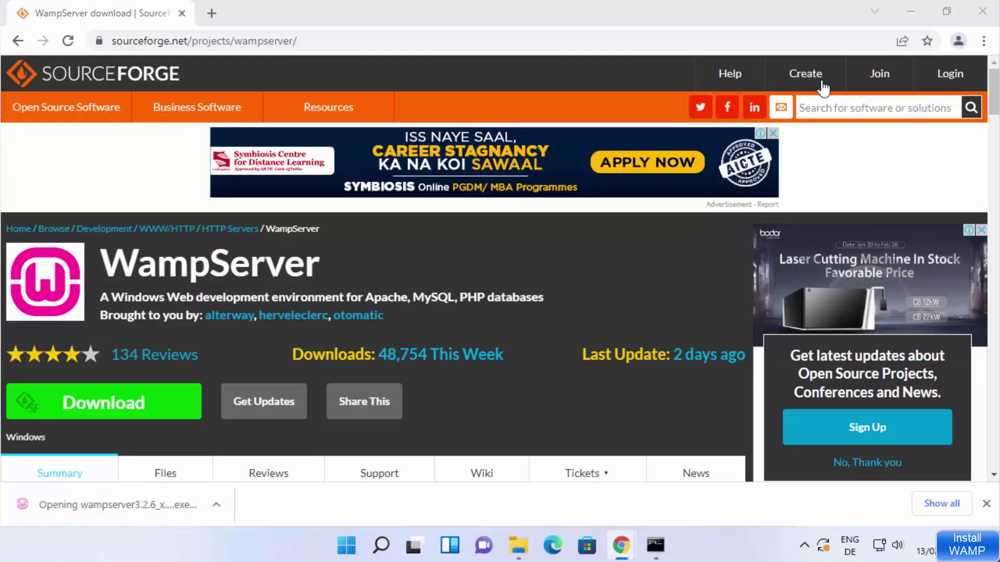
left_click(915, 7)
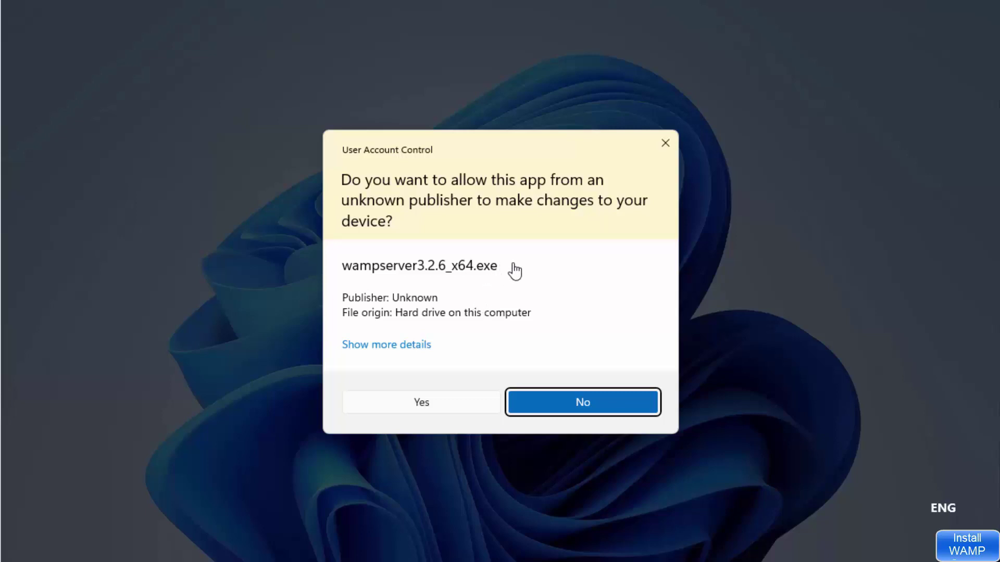
left_click(444, 405)
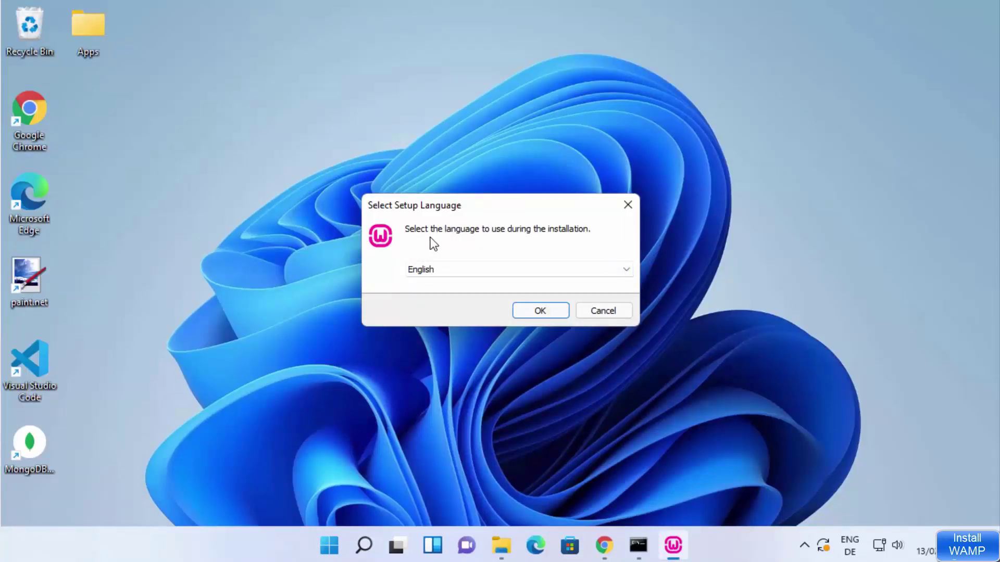
Choose English as the setup language and confirm it.
left_click(436, 267)
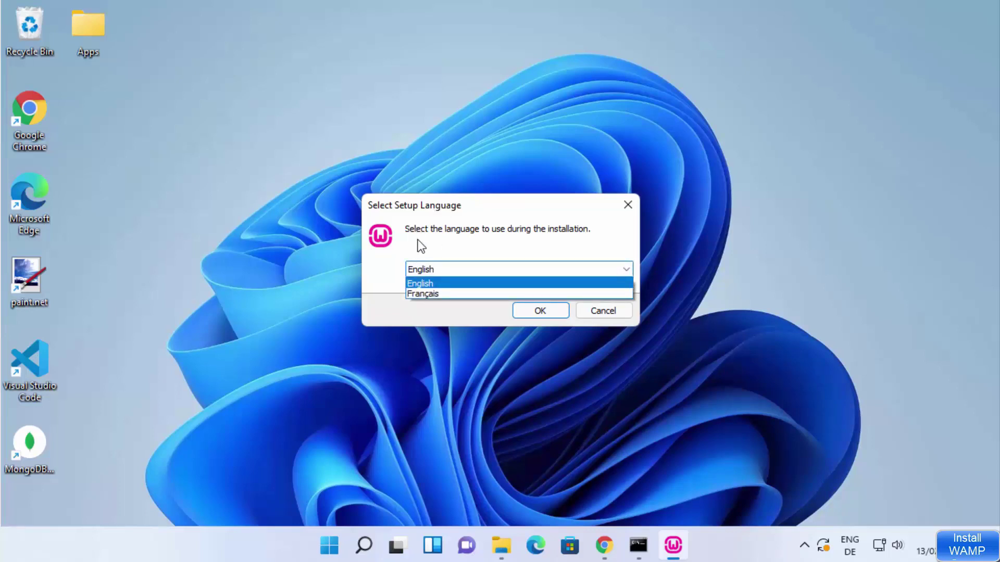
left_click(419, 285)
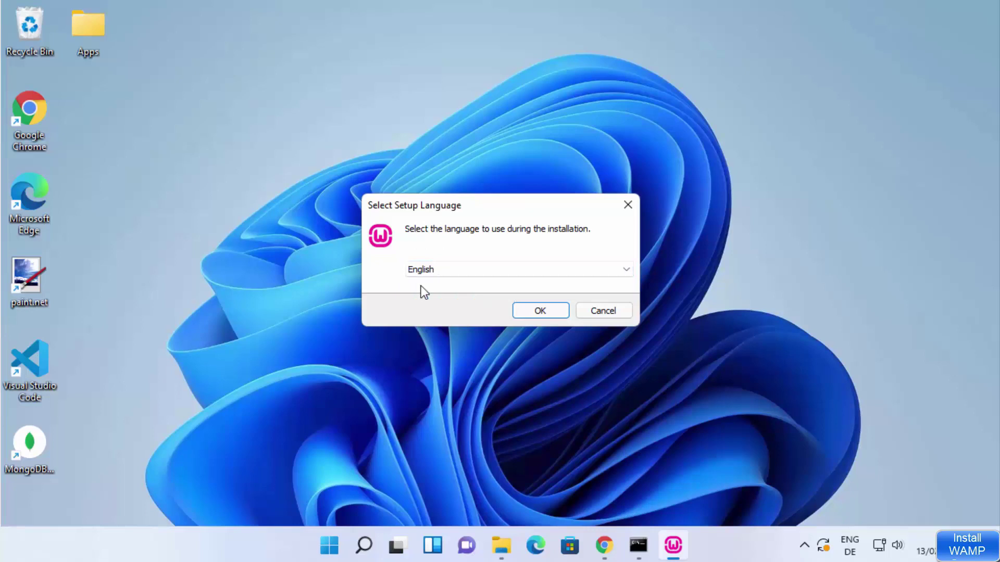
left_click(530, 308)
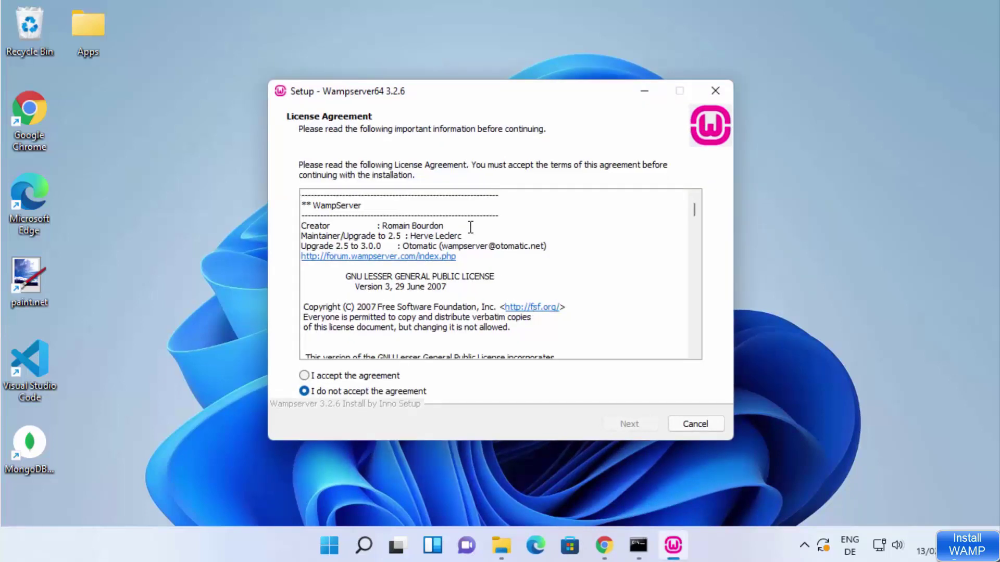
Read through the WampServer license agreement, accept it and continue to the installation information page.
scroll(468, 231, "down", 15)
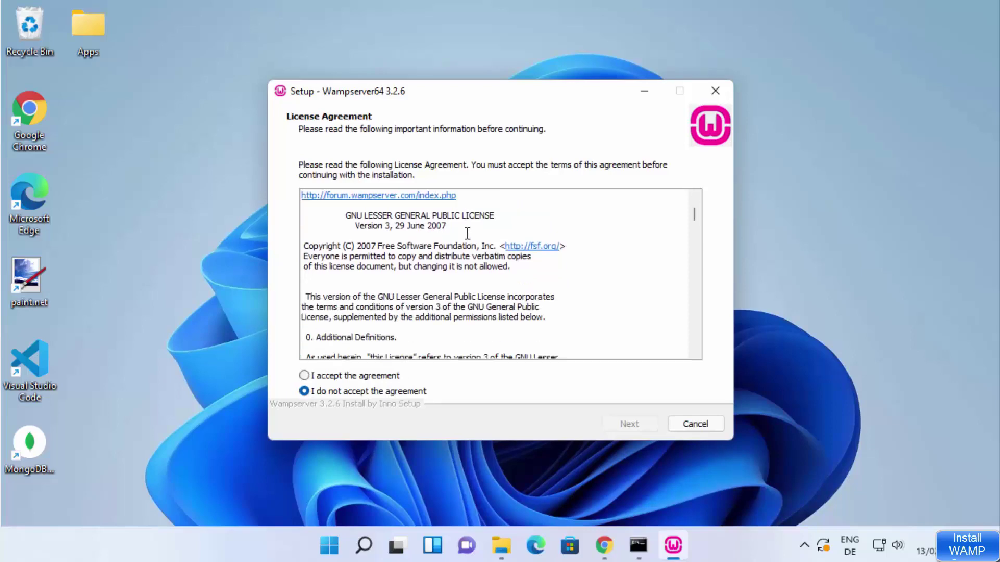
scroll(468, 234, "down", 10)
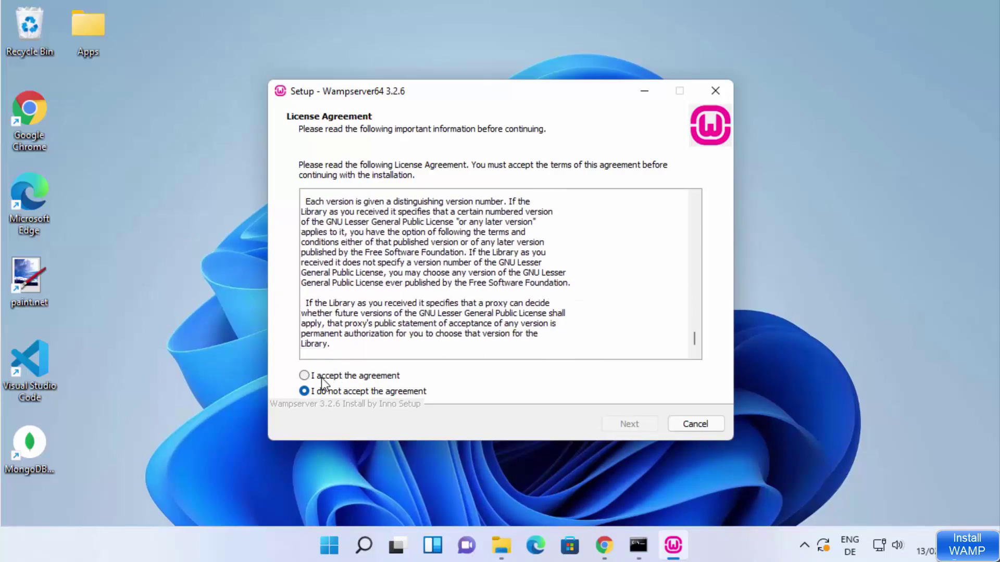
left_click(305, 379)
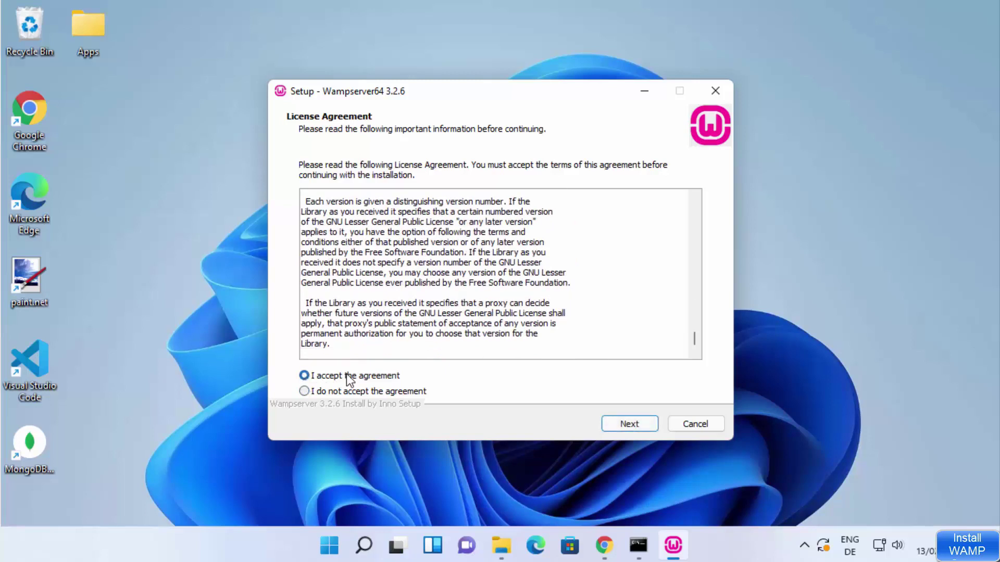
left_click(622, 426)
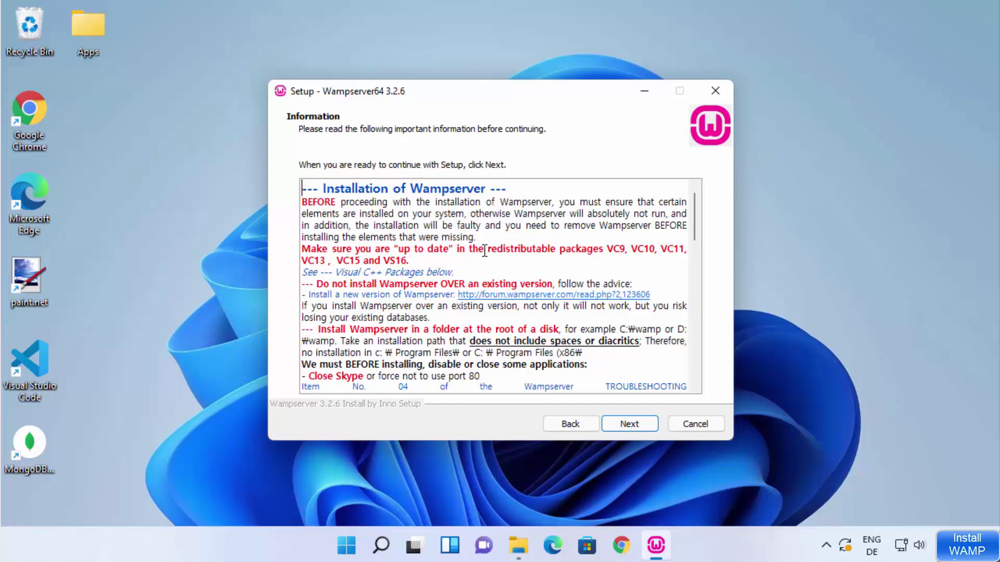
Read the installation prerequisites on the setup information page, especially the list of required Visual C++ packages.
scroll(460, 252, "down", 1)
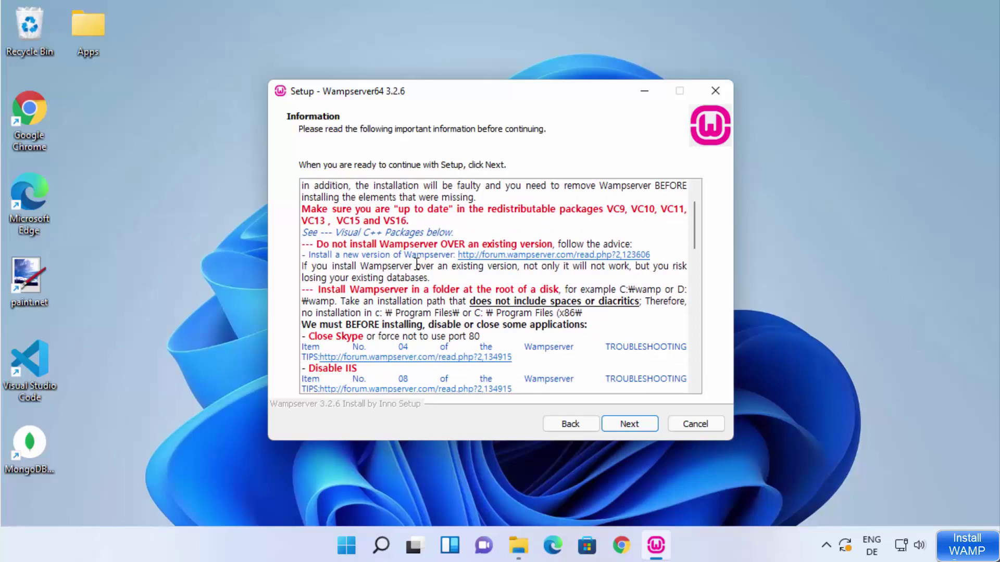
scroll(407, 249, "down", 2)
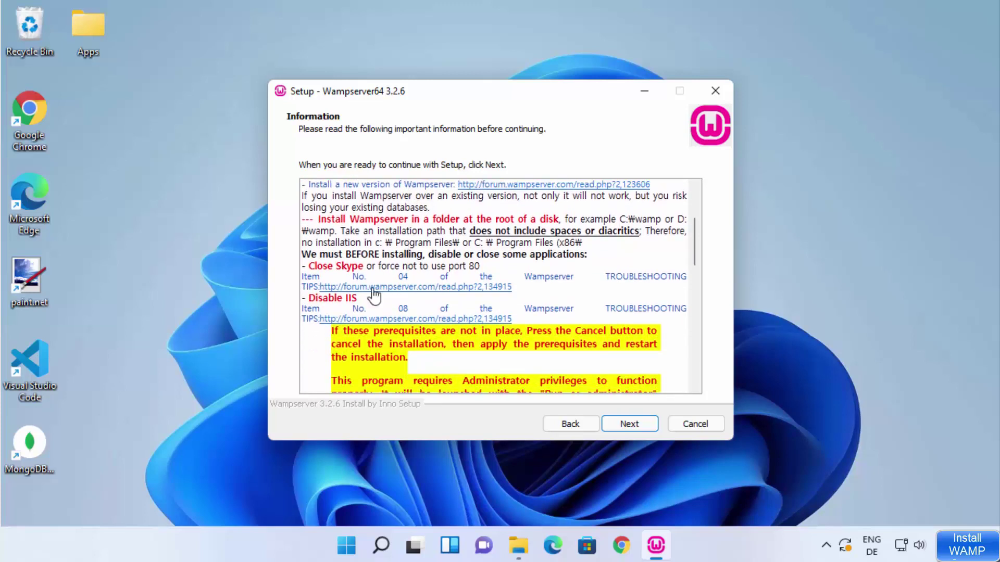
scroll(412, 297, "down", 2)
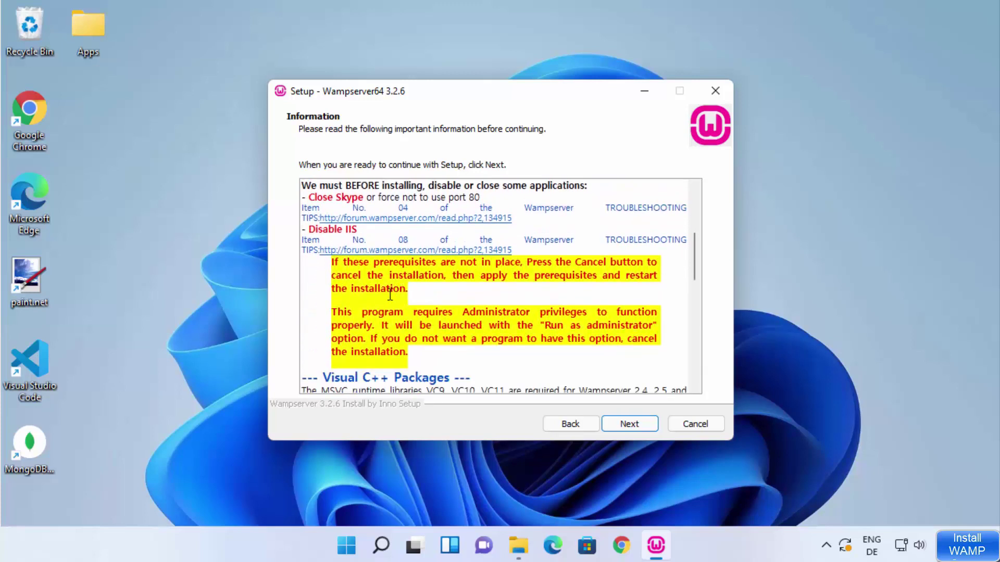
scroll(414, 295, "down", 1)
scroll(415, 295, "down", 2)
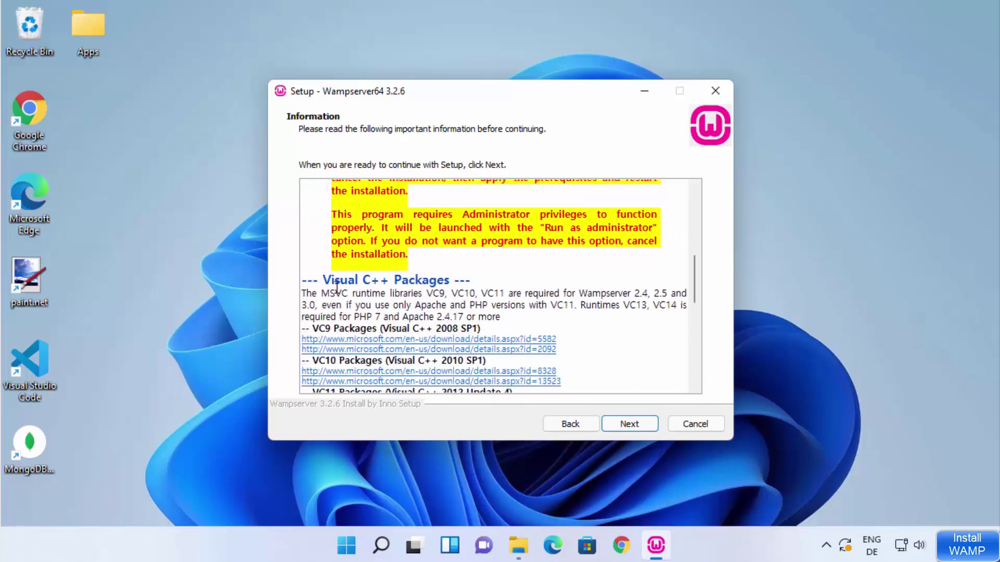
left_click_drag(321, 281, 432, 280)
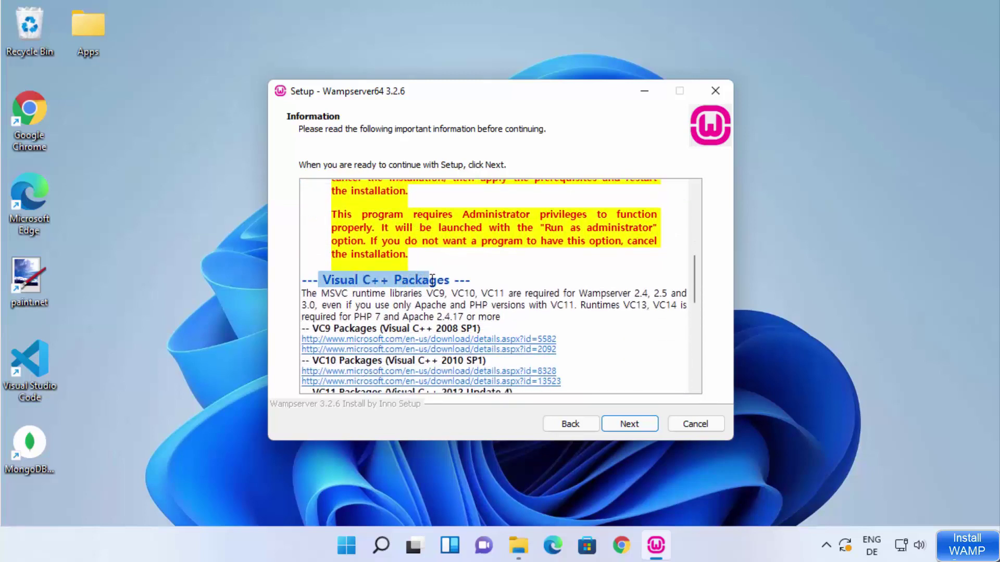
scroll(497, 297, "down", 2)
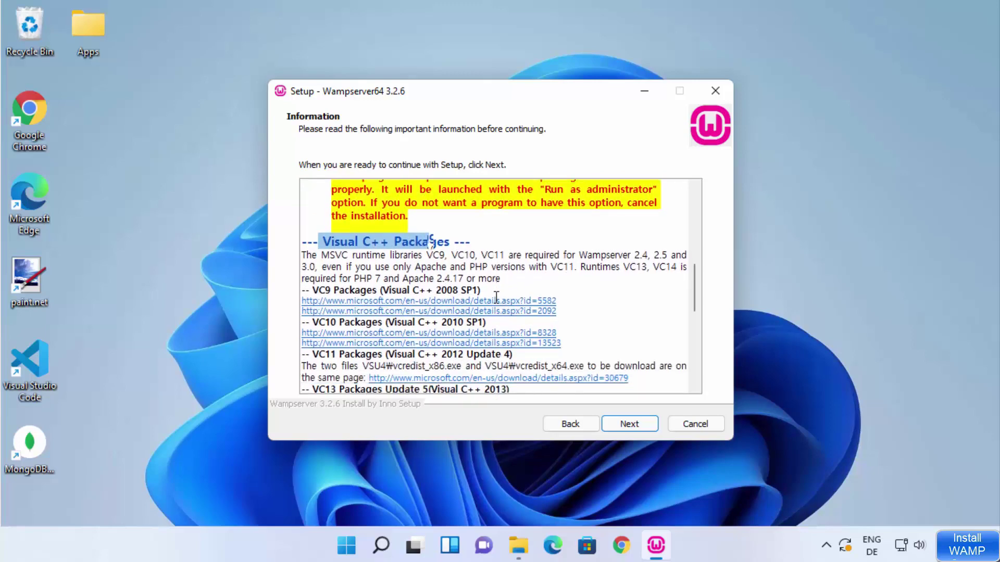
scroll(472, 328, "down", 1)
scroll(471, 328, "down", 3)
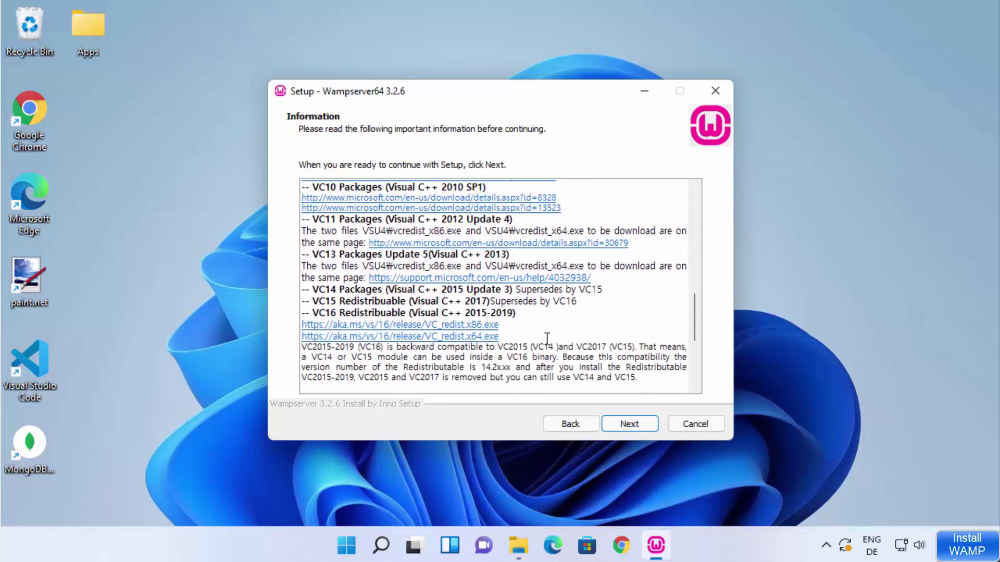
scroll(547, 337, "up", 1)
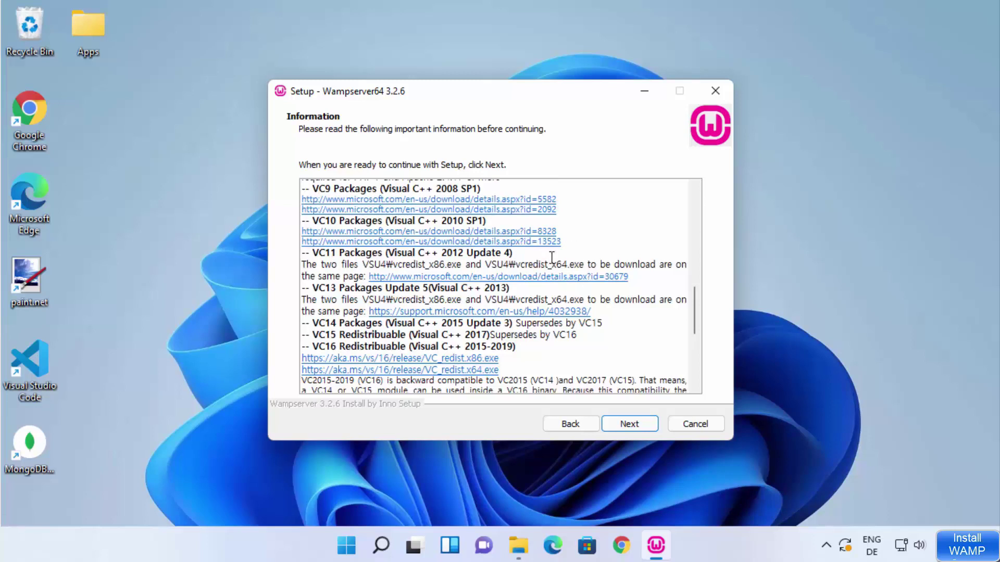
scroll(552, 257, "up", 2)
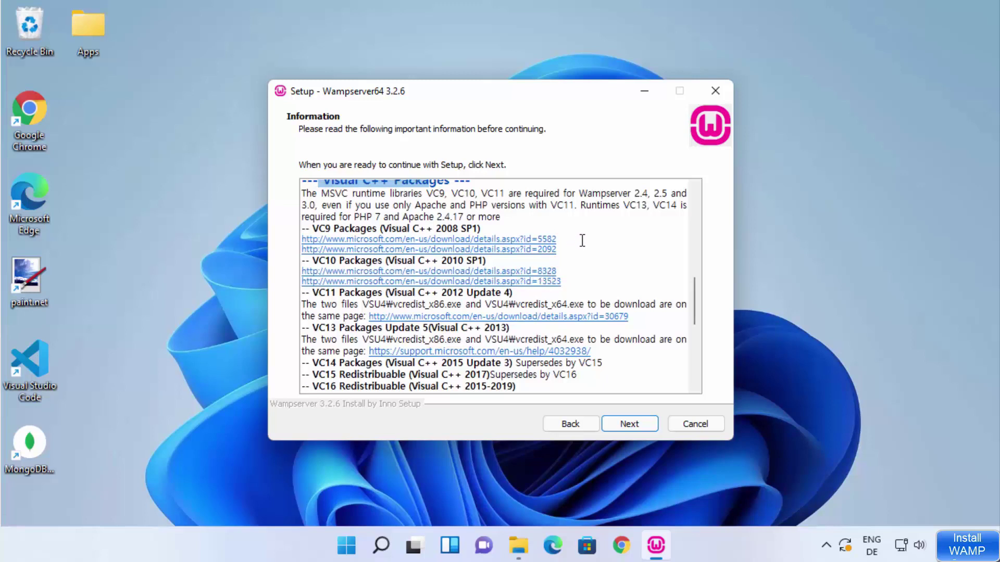
scroll(583, 241, "down", 2)
scroll(583, 240, "up", 3)
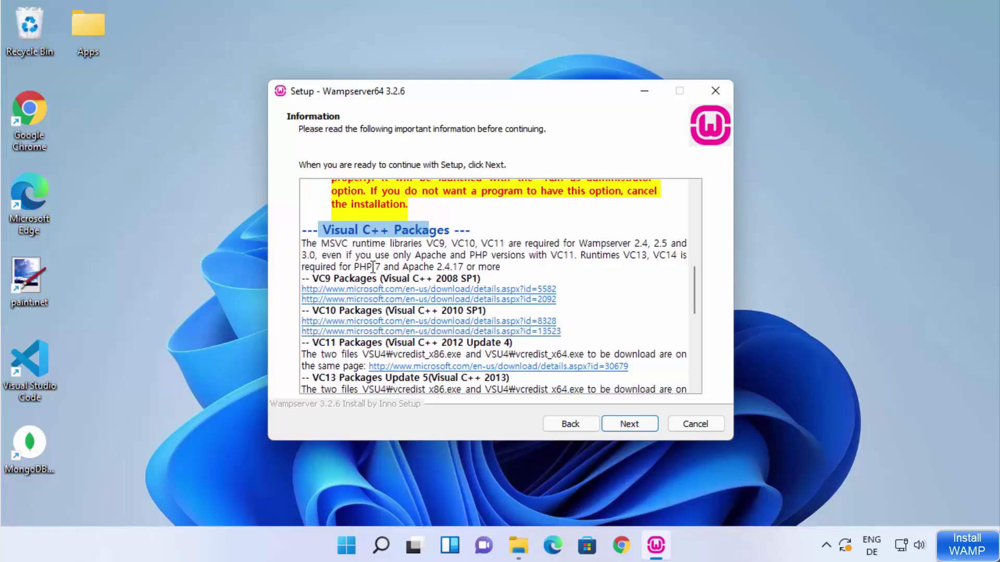
Open the VC9 (Visual C++ 2008 SP1) and VC10 (Visual C++ 2010 SP1) download links and check their pages.
left_click(424, 299)
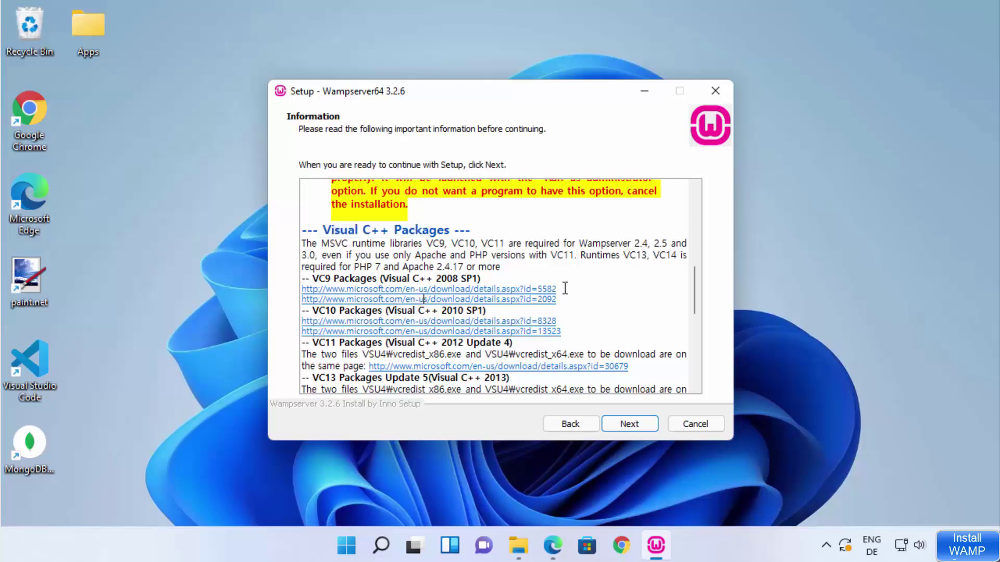
left_click(526, 289)
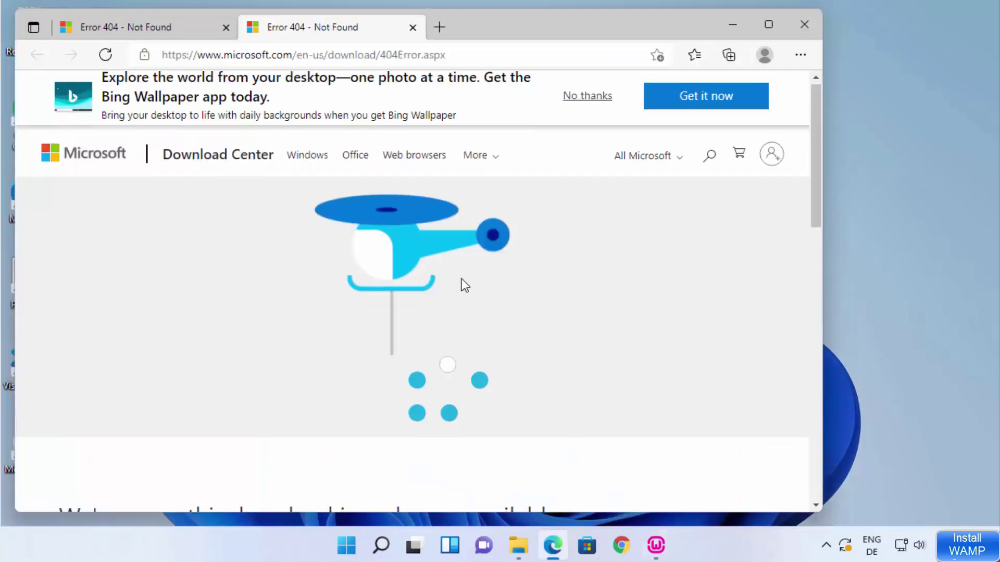
scroll(462, 283, "down", 3)
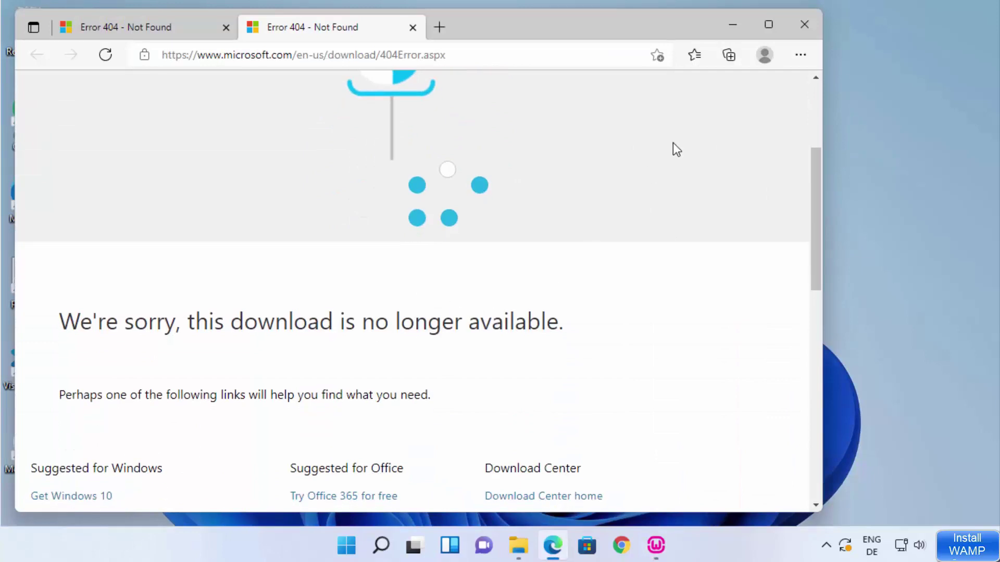
left_click(732, 32)
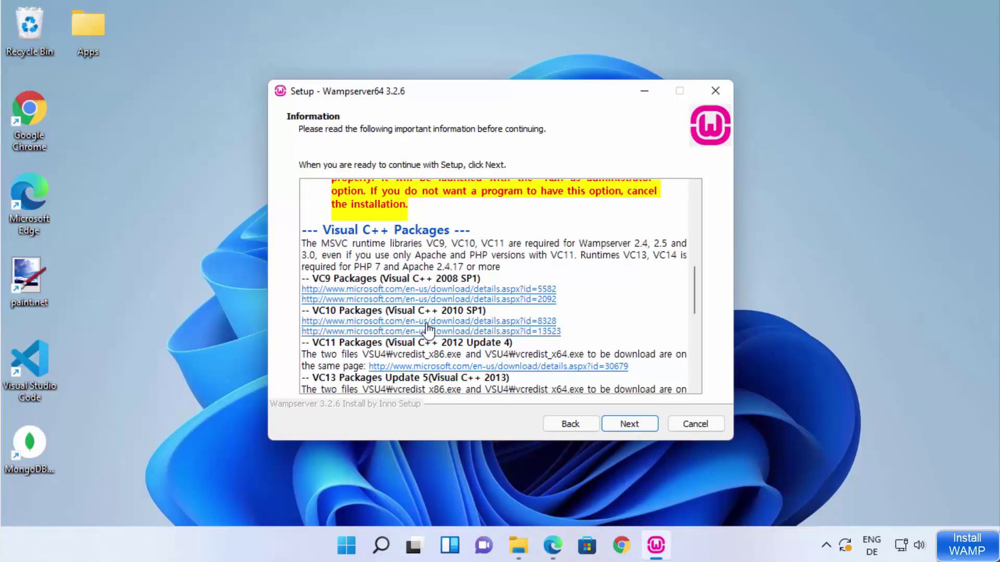
left_click(502, 320)
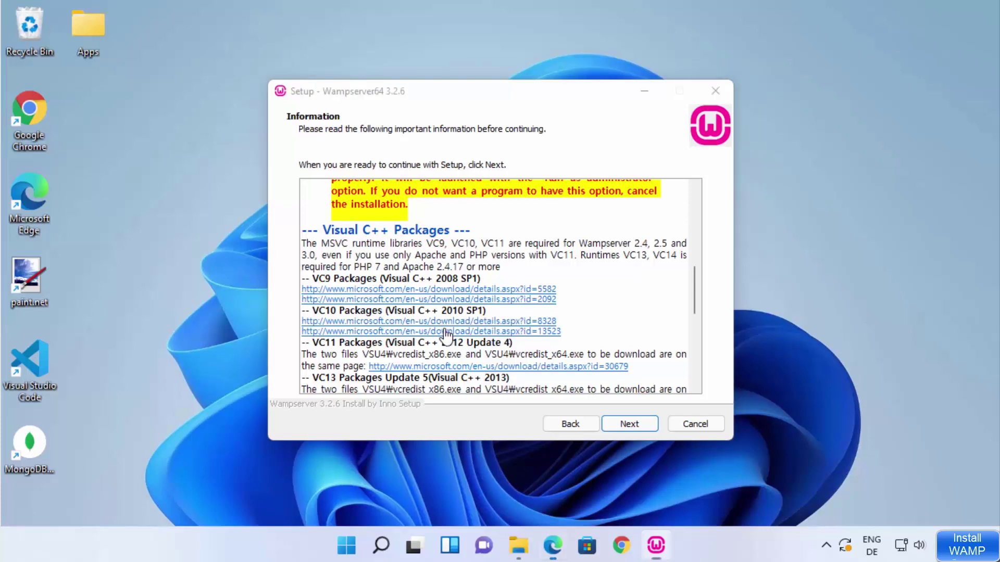
Open the VC11 (Visual C++ 2012 Update 4) download link and find the download section on its page.
scroll(609, 261, "down", 1)
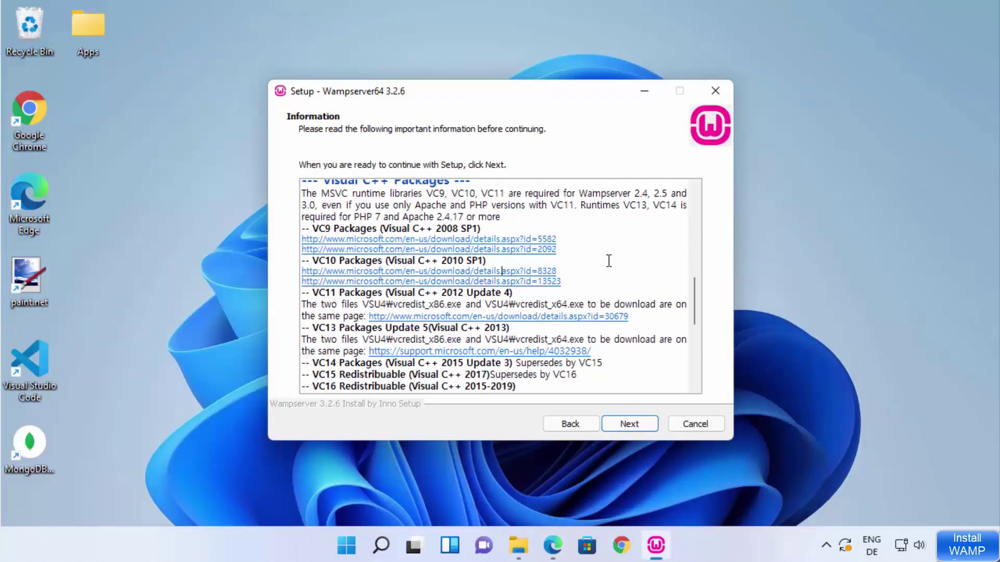
scroll(609, 260, "down", 1)
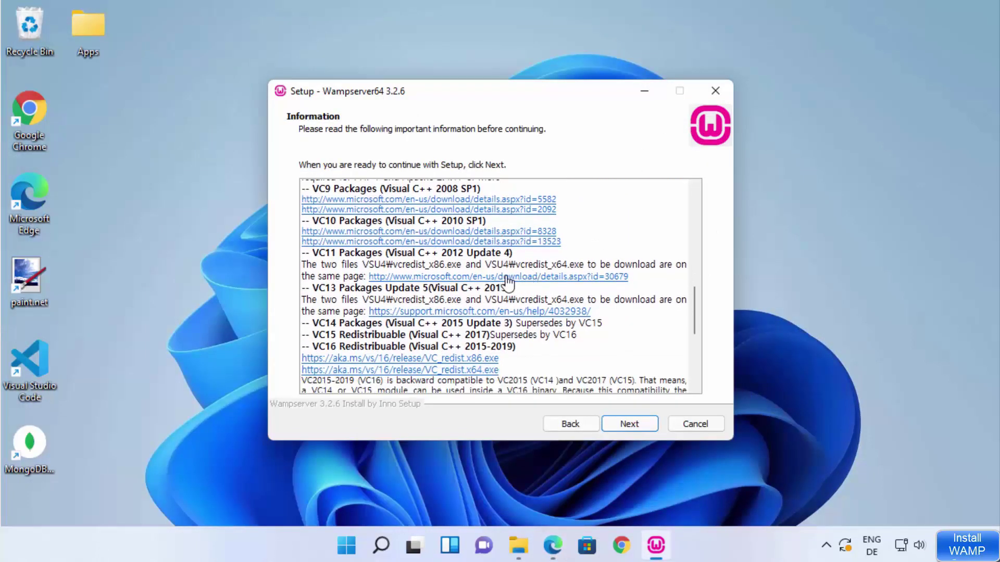
left_click(458, 277)
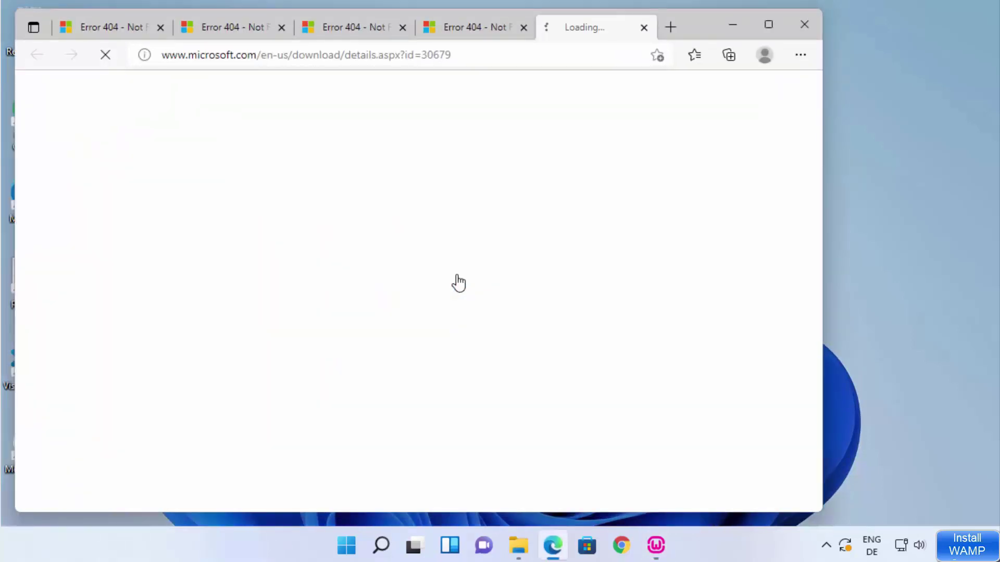
scroll(412, 244, "down", 5)
scroll(409, 246, "down", 3)
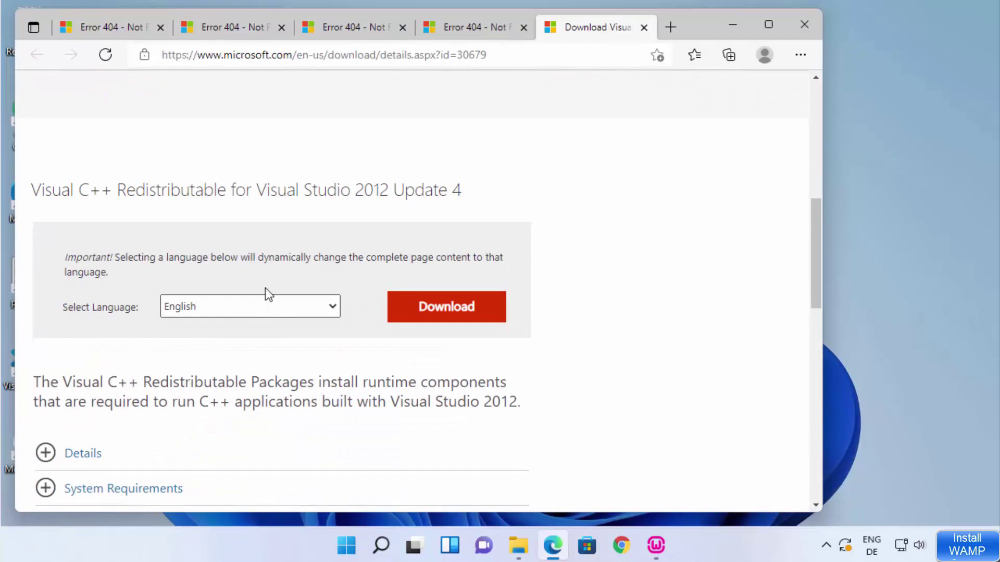
scroll(212, 293, "down", 2)
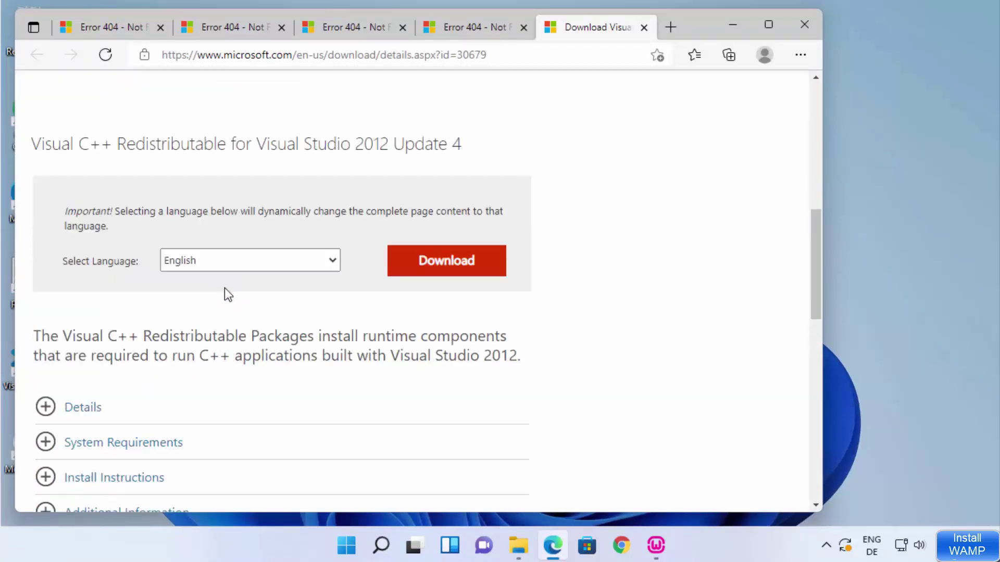
Download VSU_4\vcredist_x64.exe from the Visual C++ Redistributable for Visual Studio 2012 Update 4 page.
left_click(438, 254)
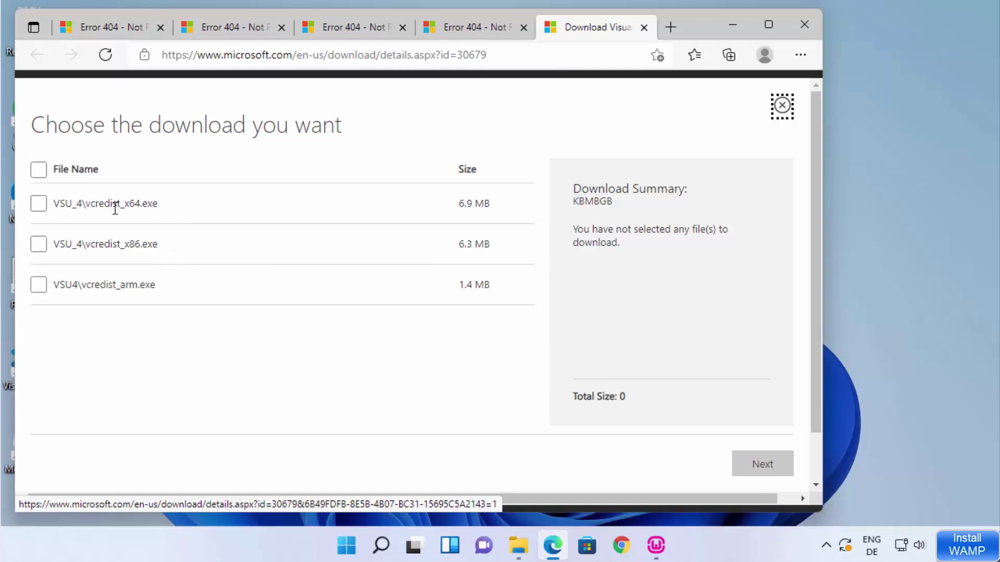
left_click_drag(126, 205, 158, 201)
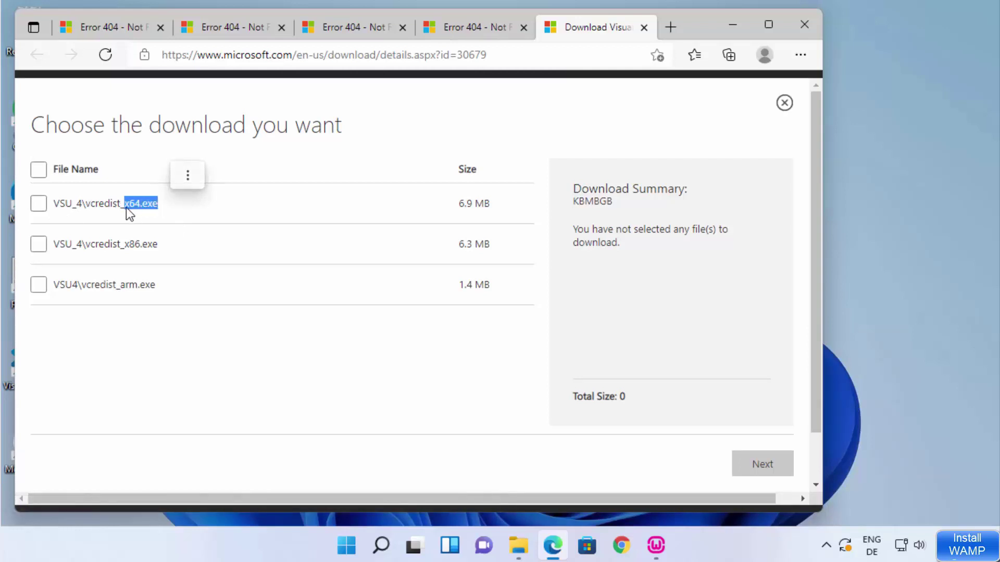
left_click(39, 203)
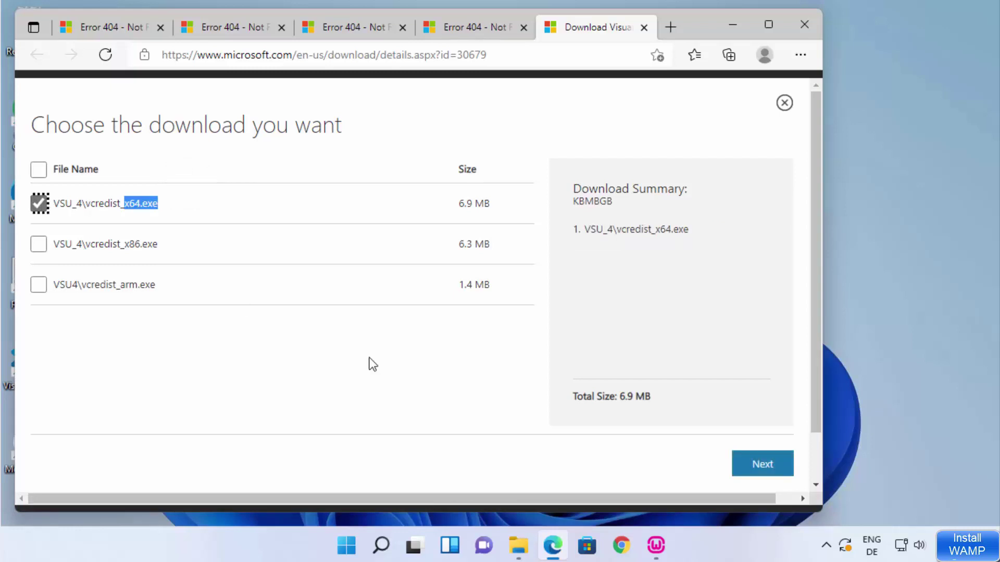
left_click(753, 471)
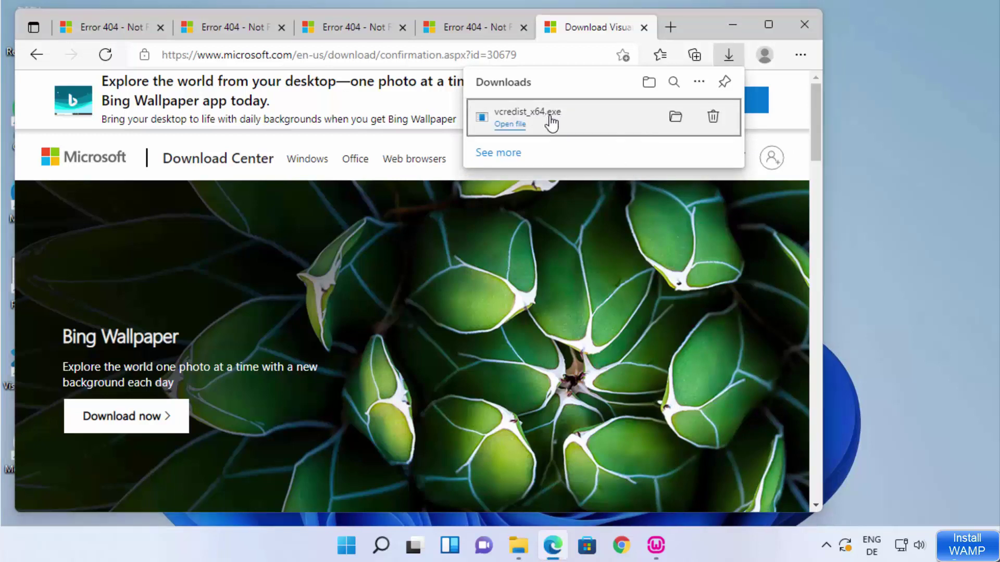
Install the downloaded Visual C++ 2012 Redistributable (x64), accepting its license and allowing changes, and return to the WampServer setup window.
left_click(551, 123)
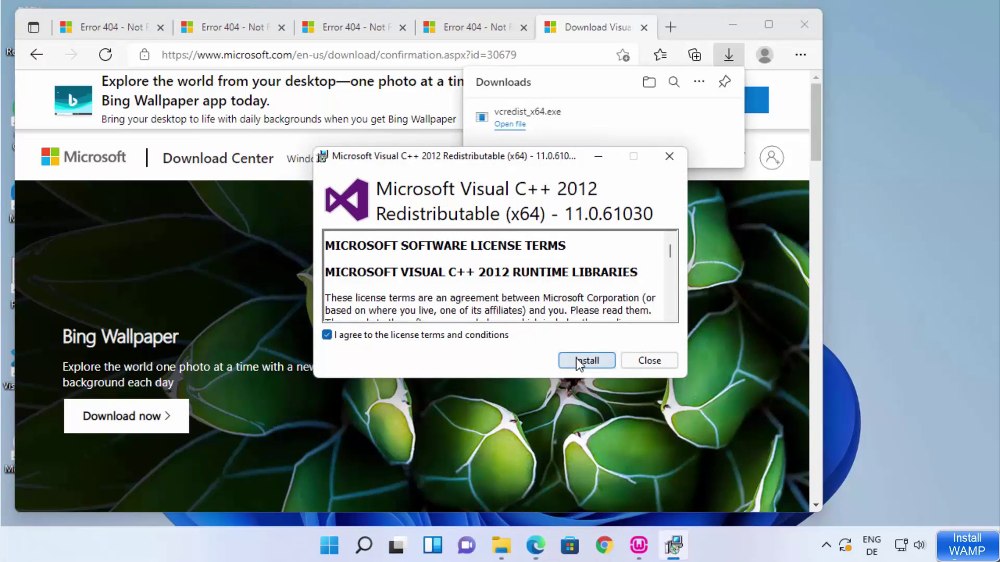
left_click(577, 360)
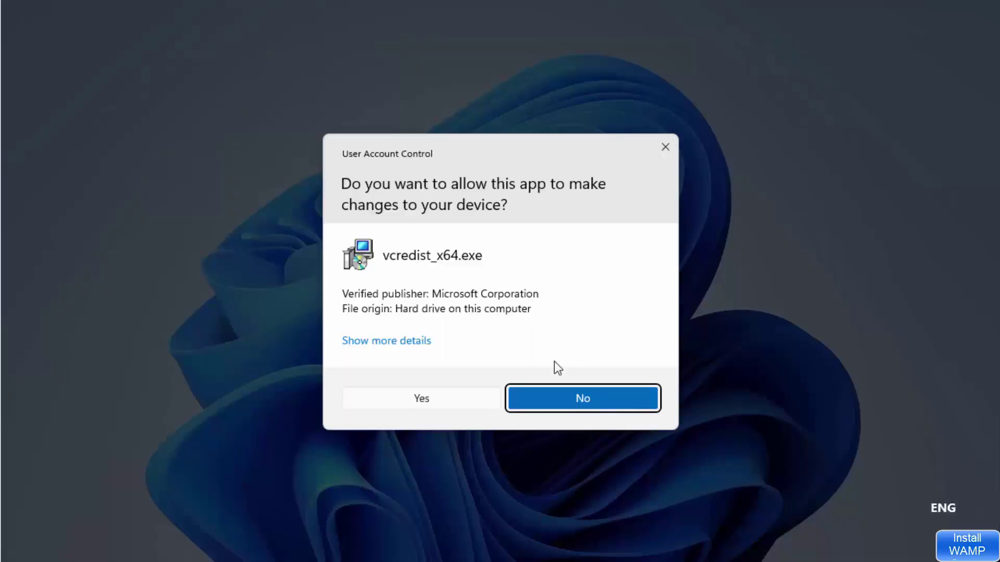
left_click(473, 396)
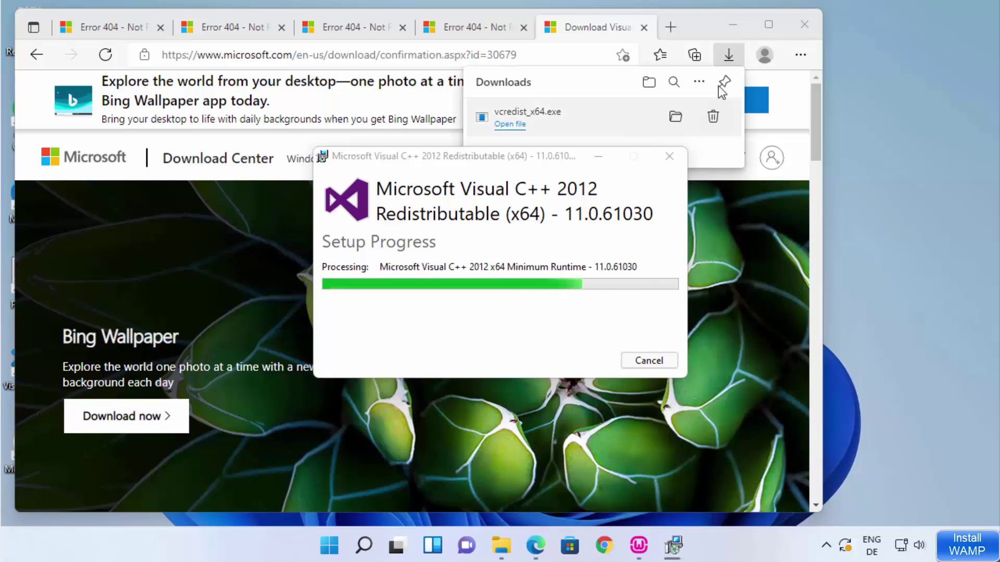
left_click(732, 25)
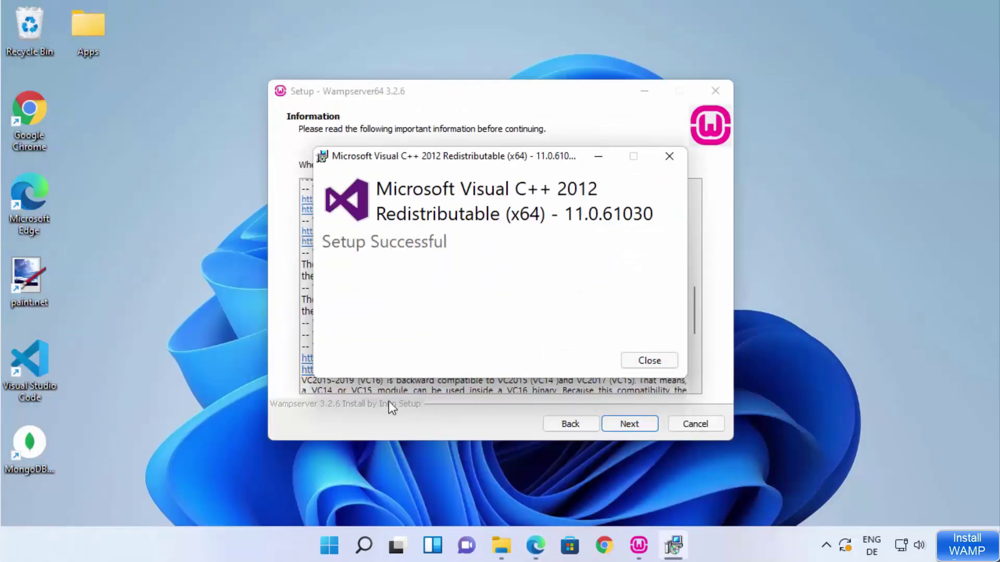
left_click(282, 339)
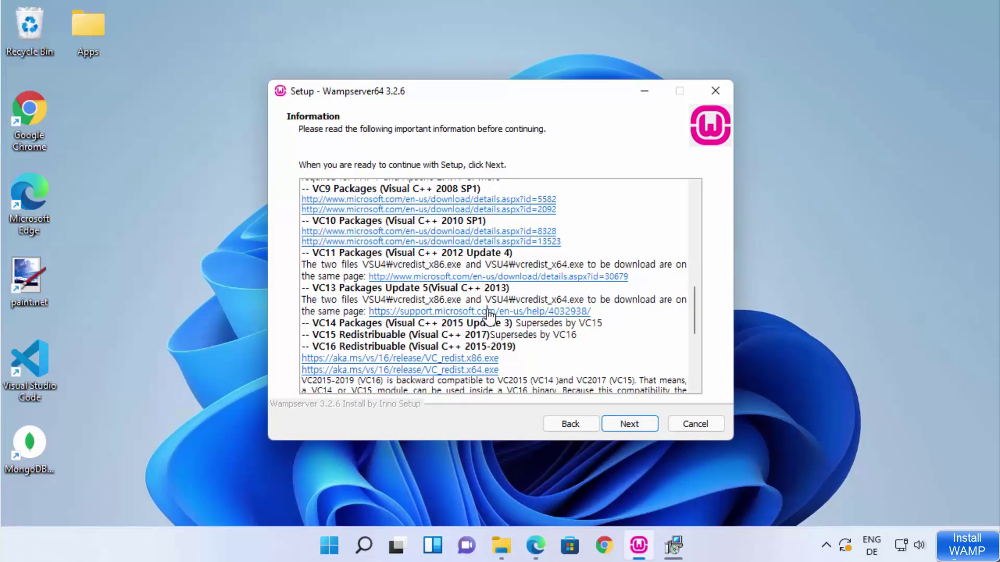
Open the VC13 (Visual C++ 2013) link, dismiss the finished 2012 installer and download the English - United States x64 package.
left_click(490, 311)
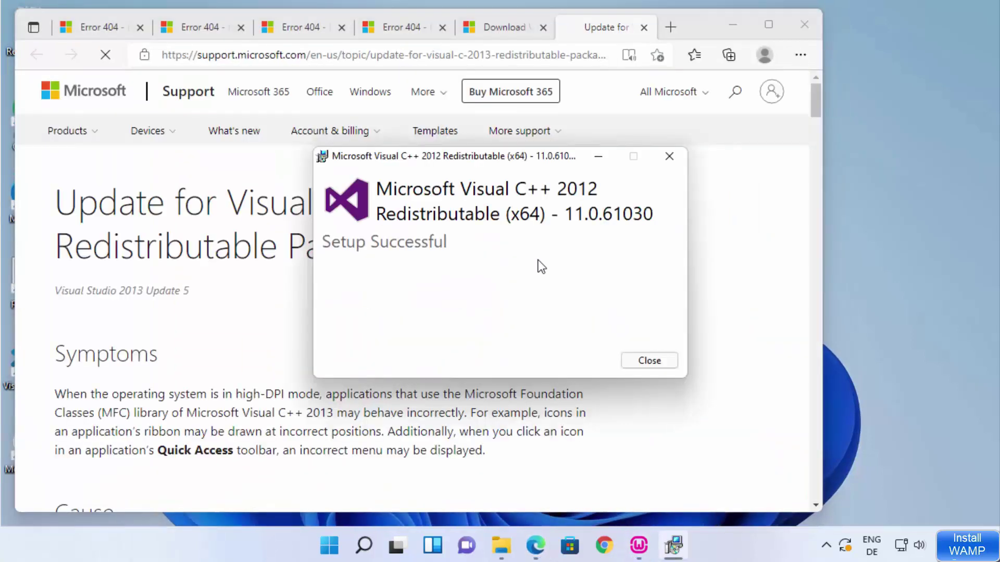
left_click(643, 359)
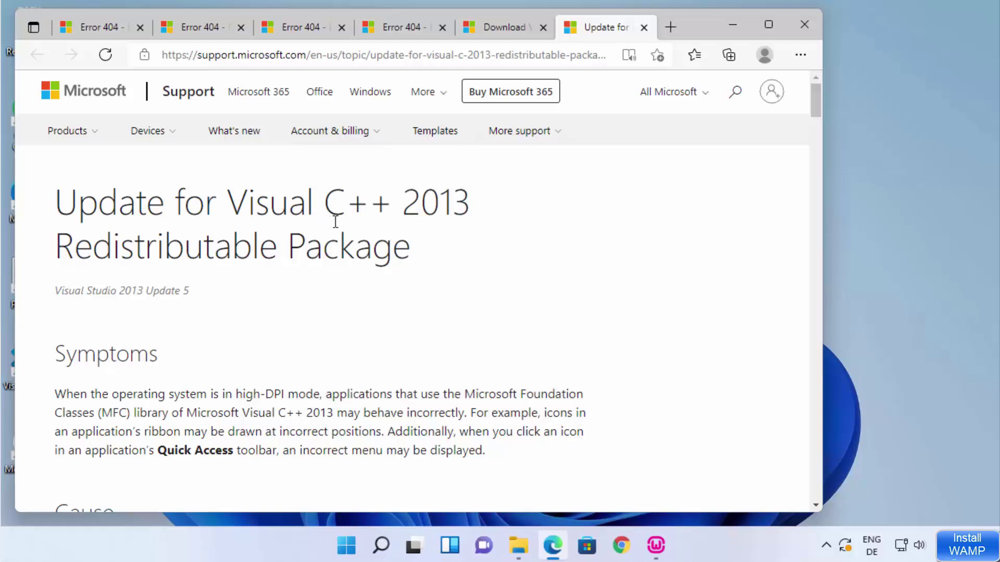
scroll(359, 222, "down", 10)
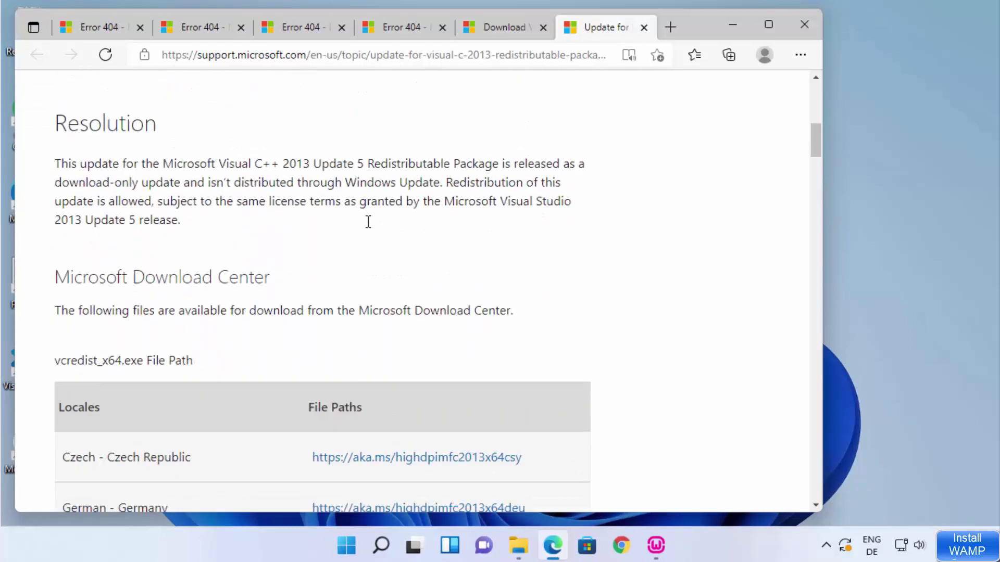
scroll(281, 242, "down", 4)
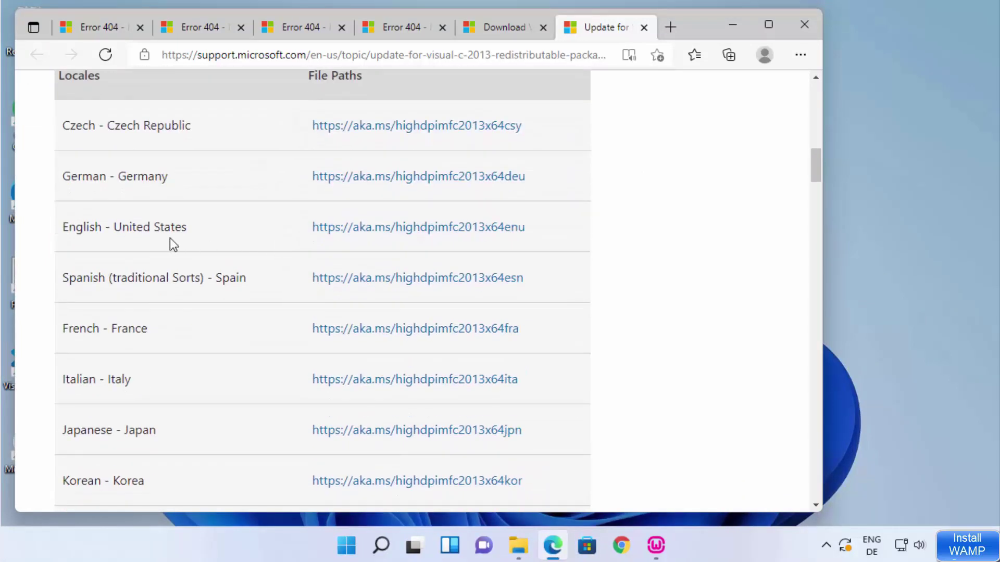
left_click(390, 233)
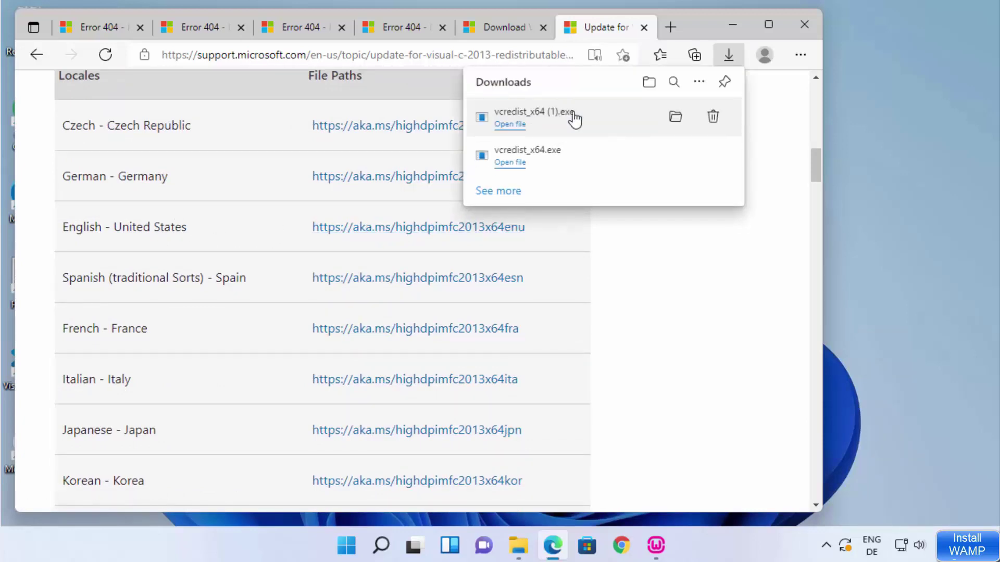
Install the downloaded Visual C++ 2013 Redistributable (x64), accepting its license terms, and return to the WampServer setup window.
left_click(565, 121)
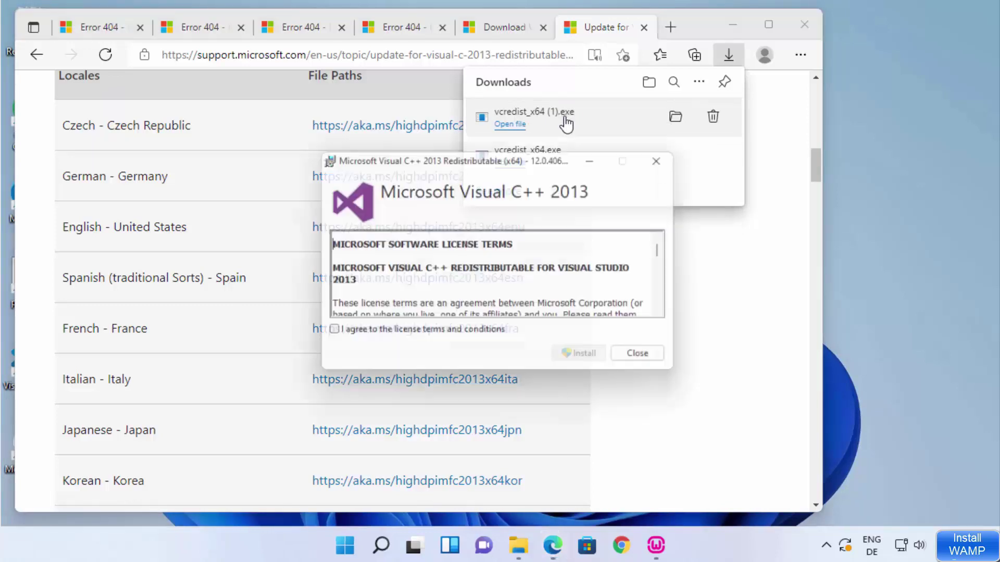
left_click(411, 338)
left_click(581, 360)
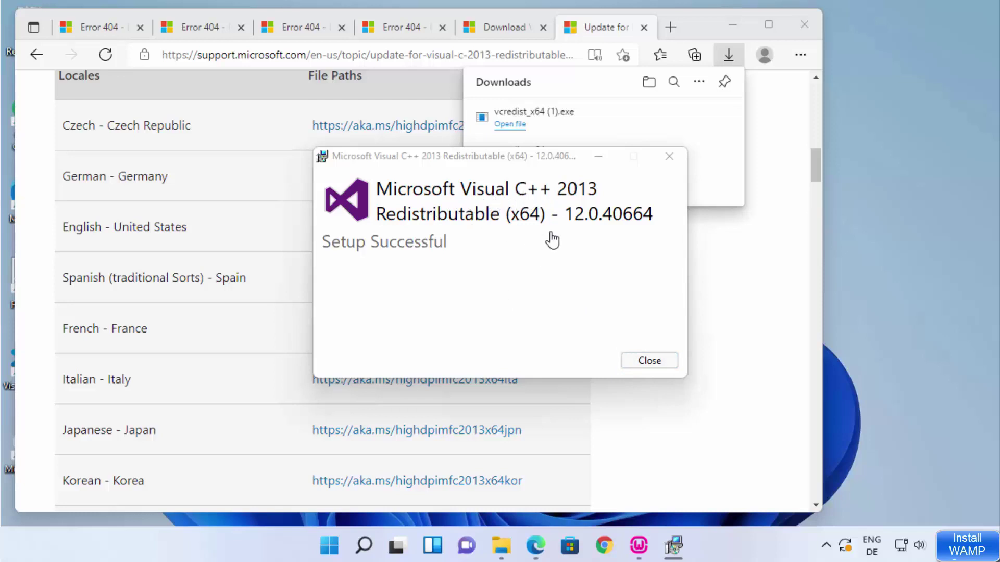
left_click(644, 363)
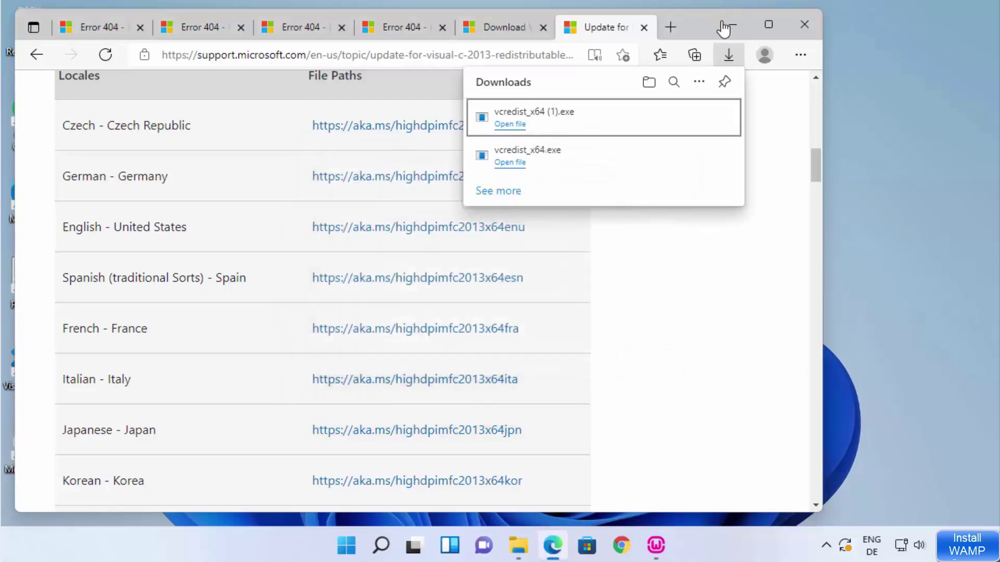
left_click(731, 25)
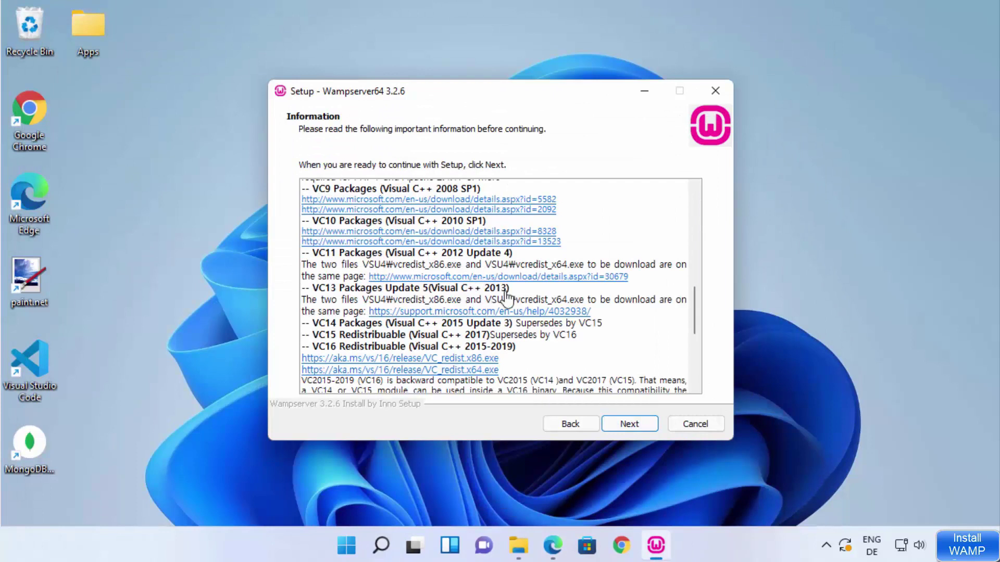
Open the VC16 (Visual C++ 2015-2019) VC_redist.x64.exe link in the package list to get its installer.
scroll(502, 300, "up", 2)
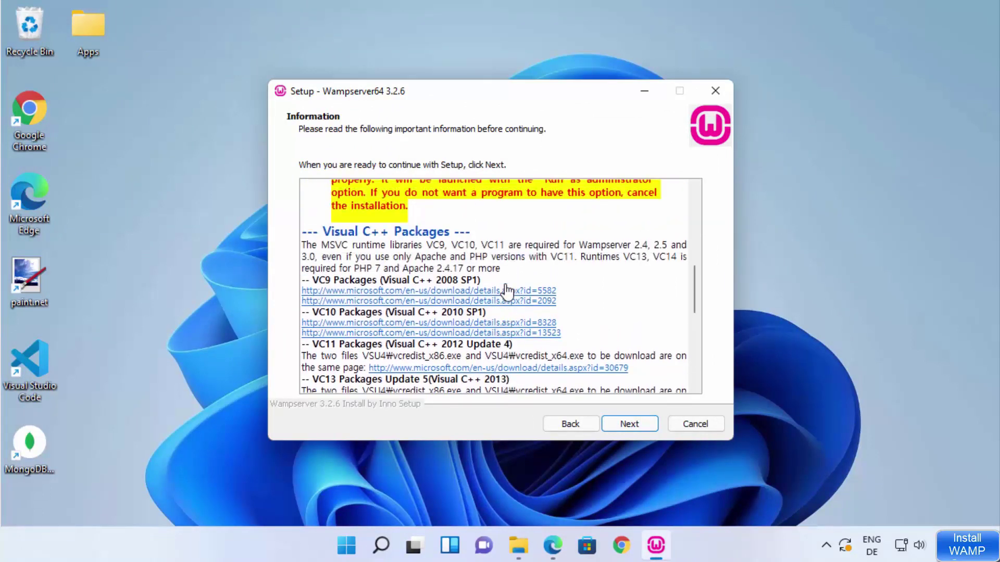
scroll(507, 292, "down", 2)
scroll(507, 291, "down", 1)
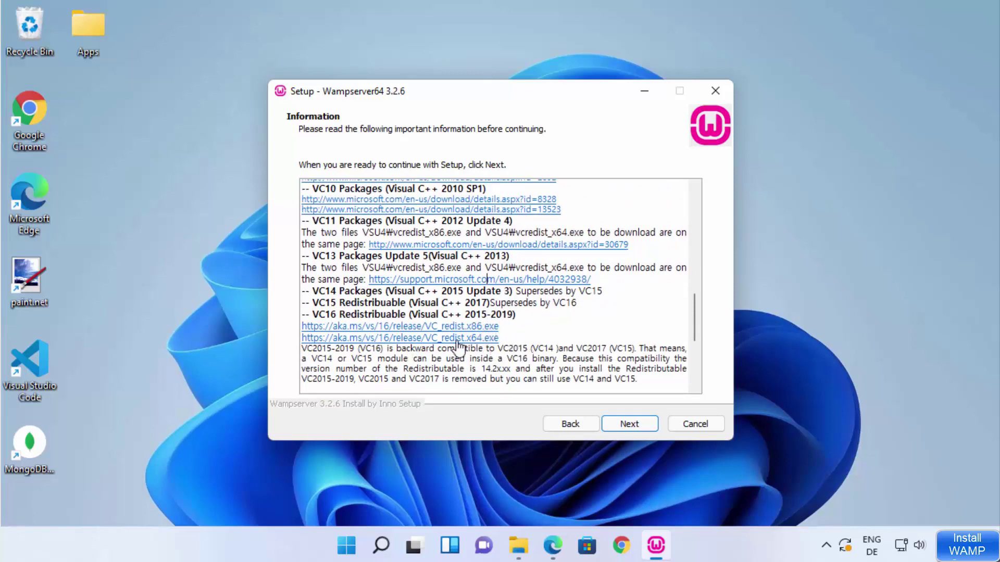
left_click(436, 341)
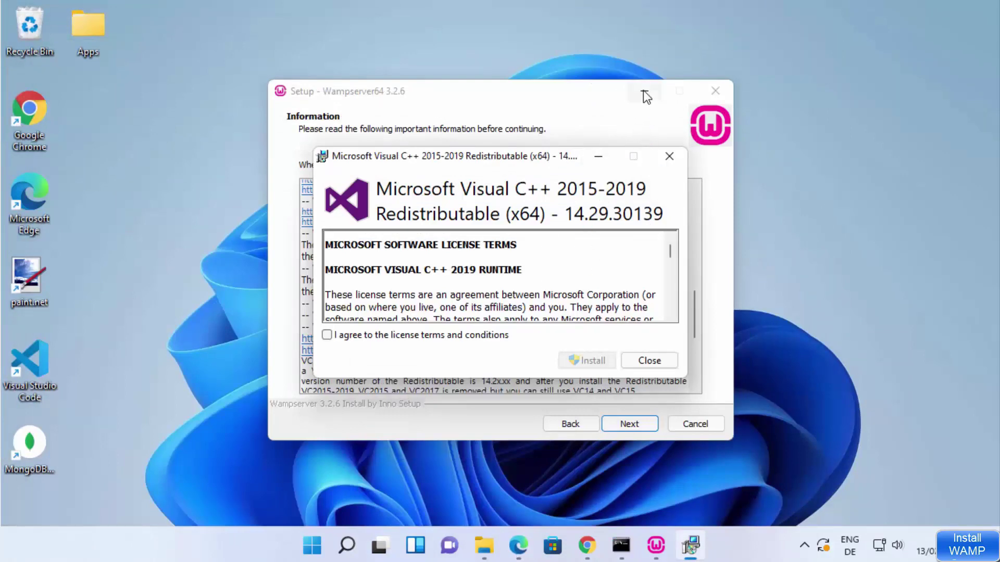
Minimize the WampServer setup, accept the Visual C++ 2015-2019 Redistributable (x64) license terms and install it.
left_click(643, 92)
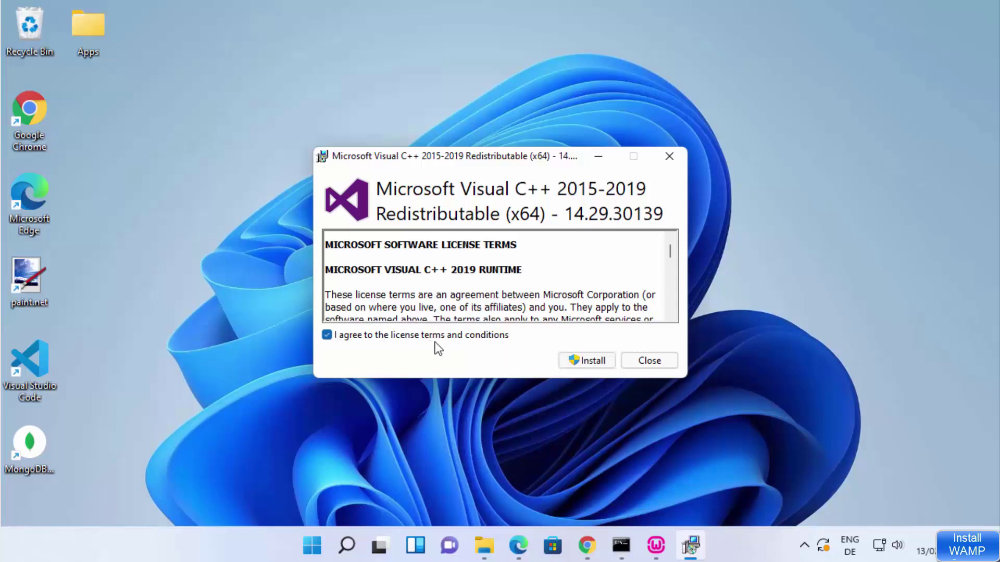
left_click(578, 364)
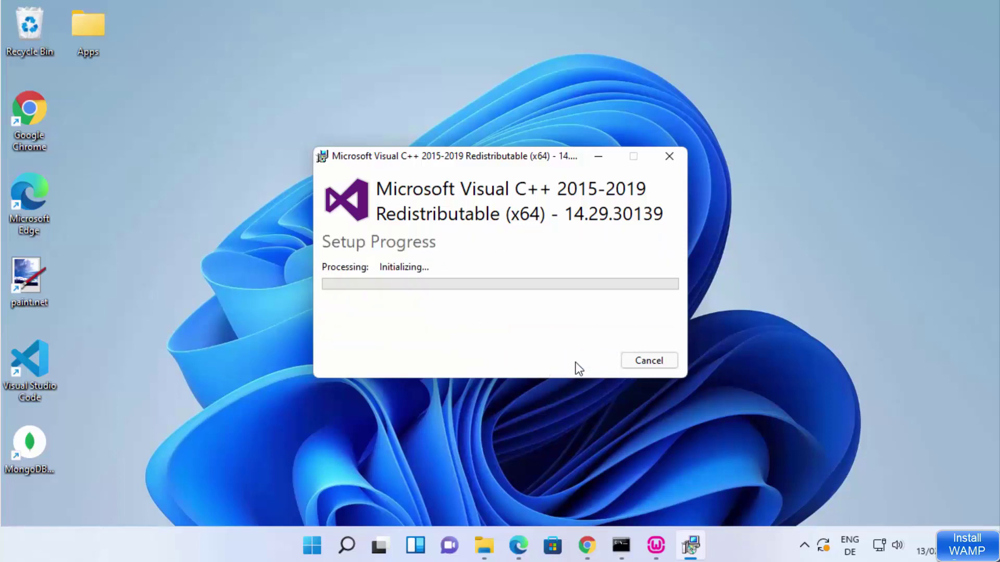
left_click(449, 407)
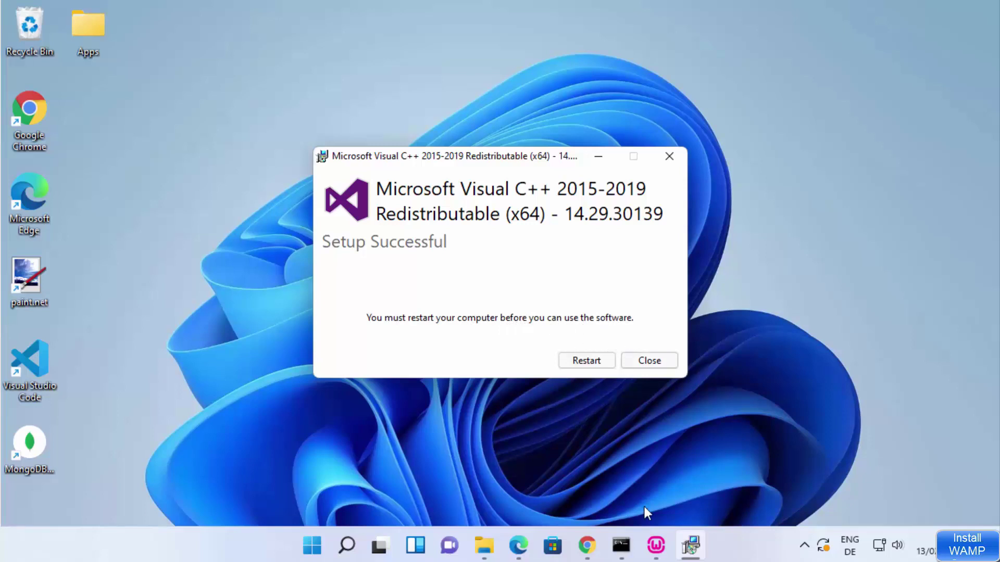
Exit the unfinished WampServer setup and restart the computer from the Visual C++ 2015-2019 installer.
left_click(660, 546)
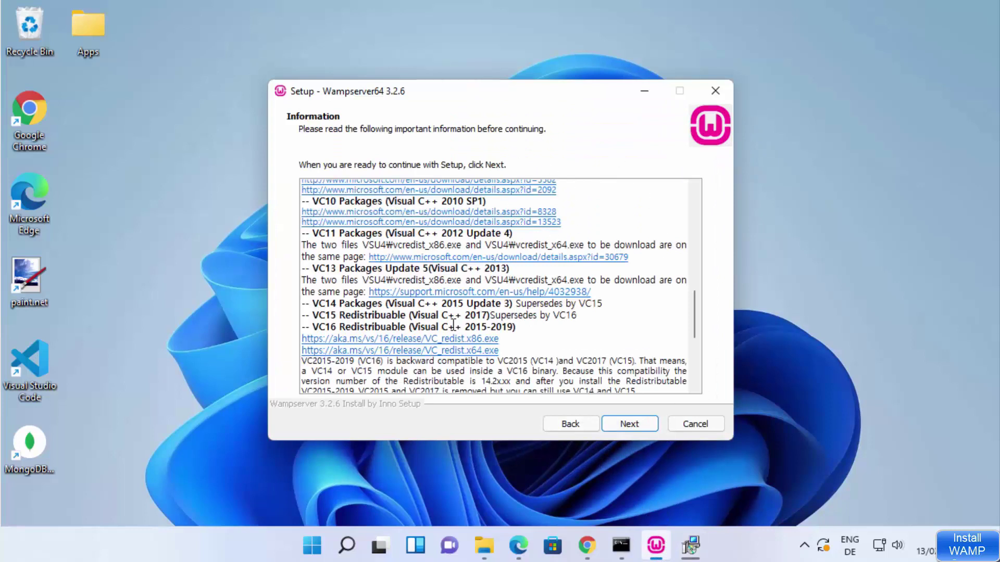
left_click(699, 426)
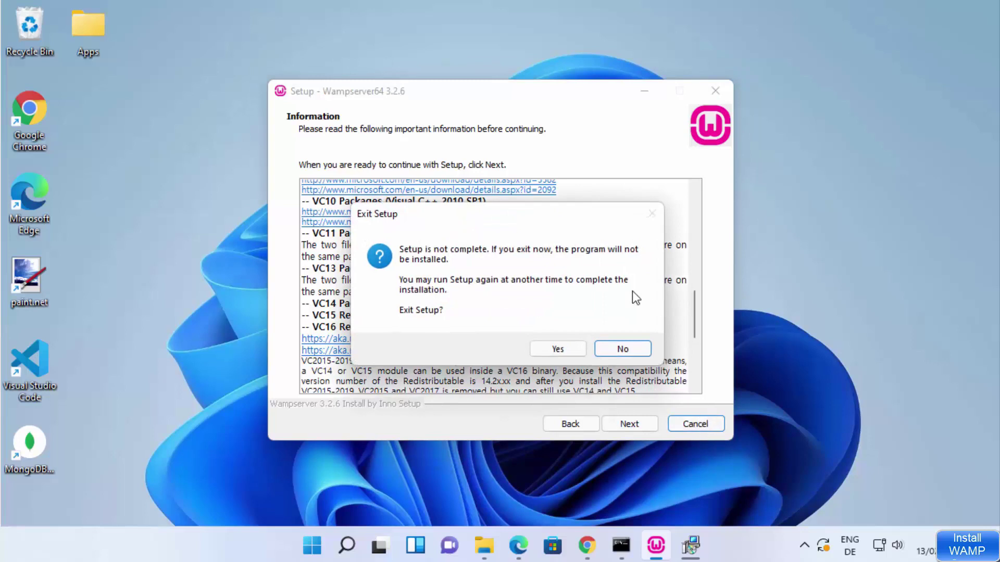
left_click(558, 349)
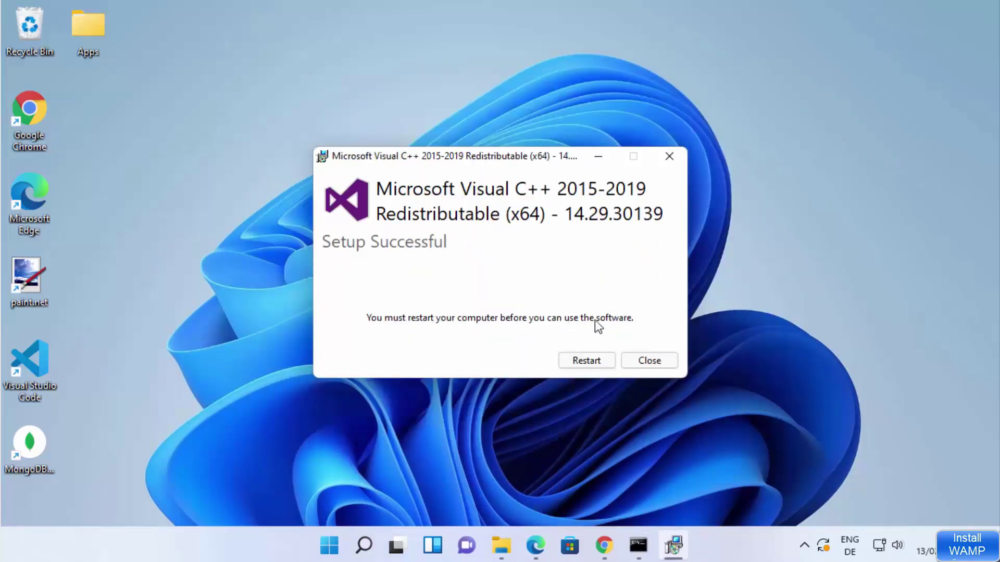
left_click(584, 361)
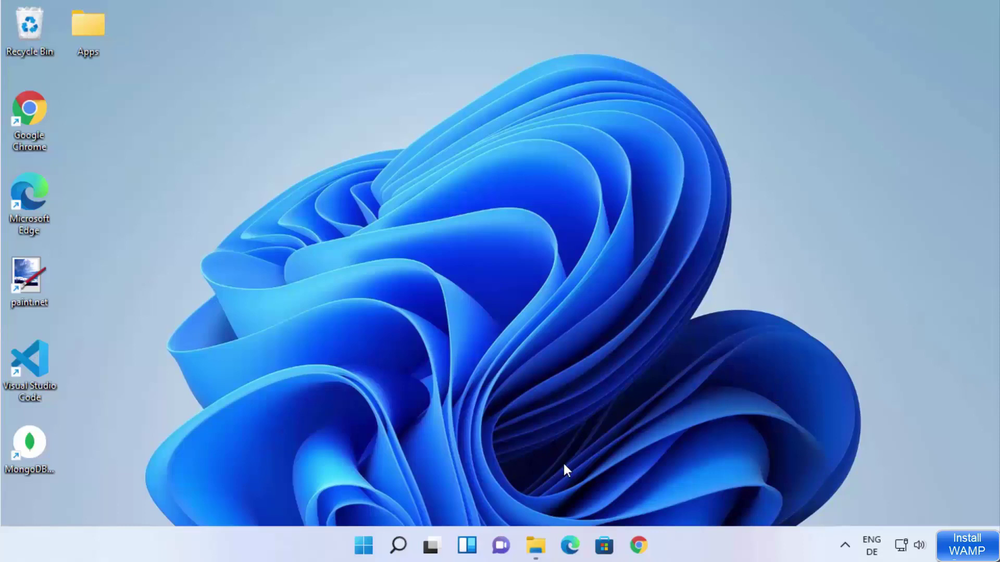
Run wampserver3.2.6_x64.exe from the Downloads folder and choose English as the setup language.
left_click(535, 545)
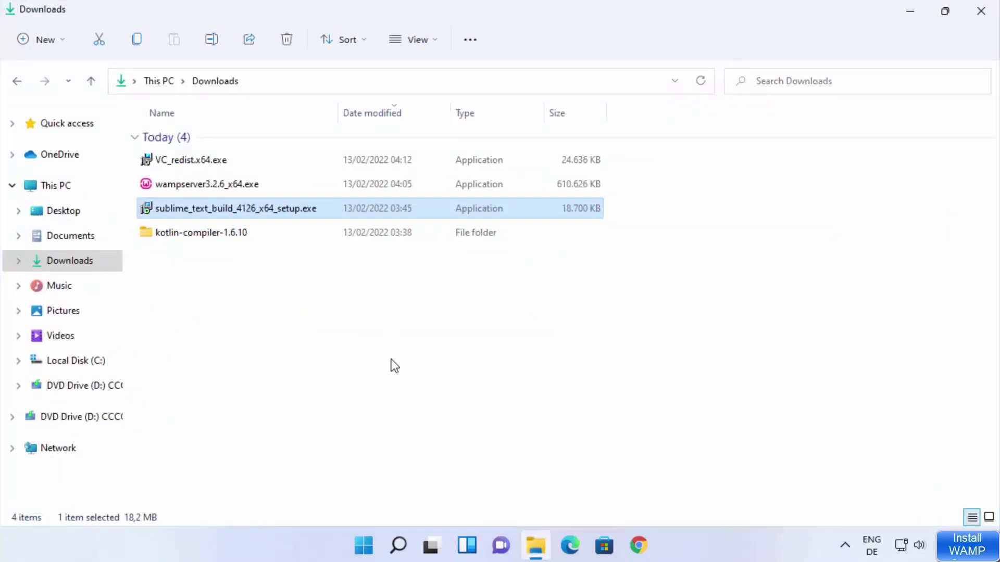
left_click(216, 179)
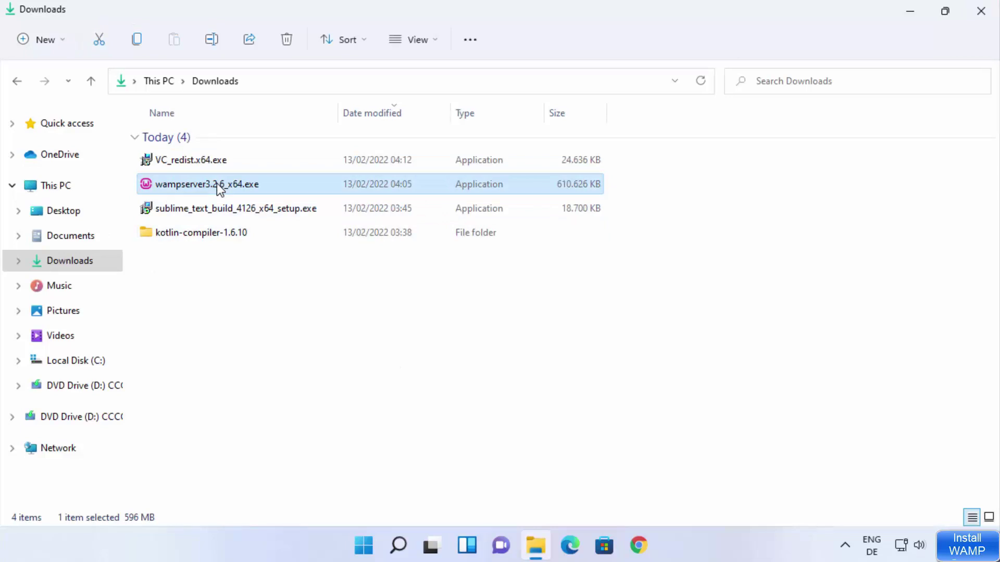
left_click(909, 11)
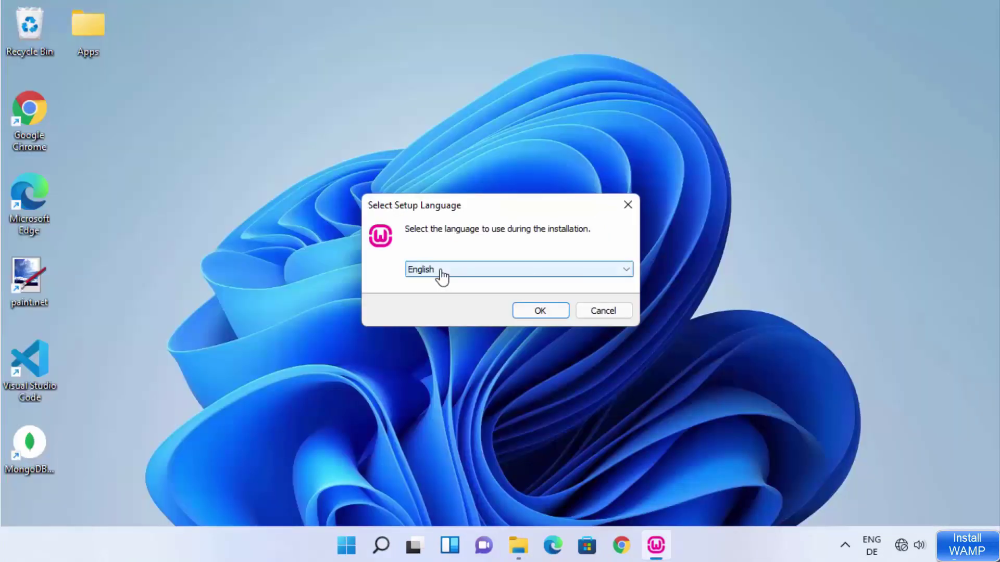
left_click(537, 311)
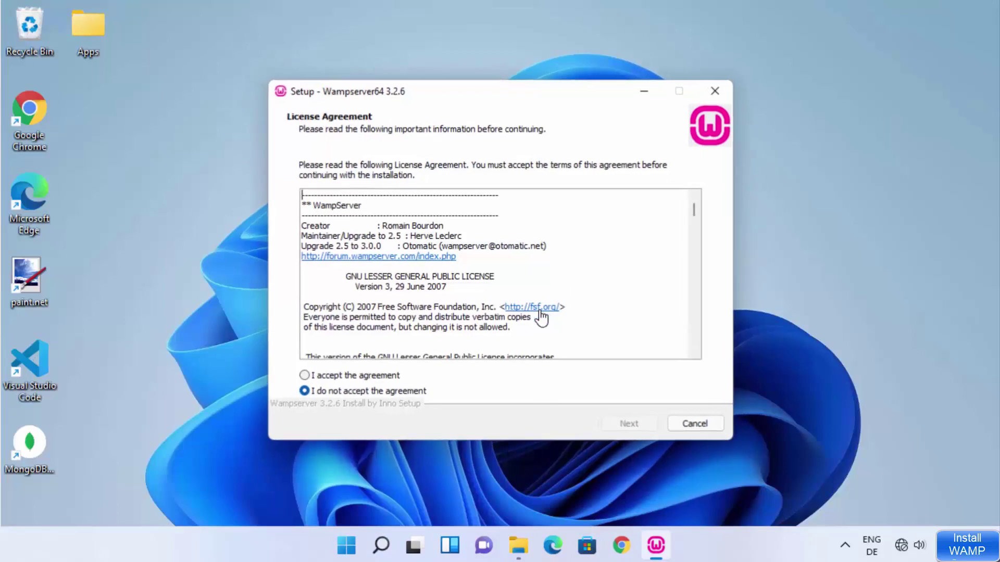
Accept the WampServer license agreement and continue past the prerequisites information page after reviewing it.
left_click(307, 376)
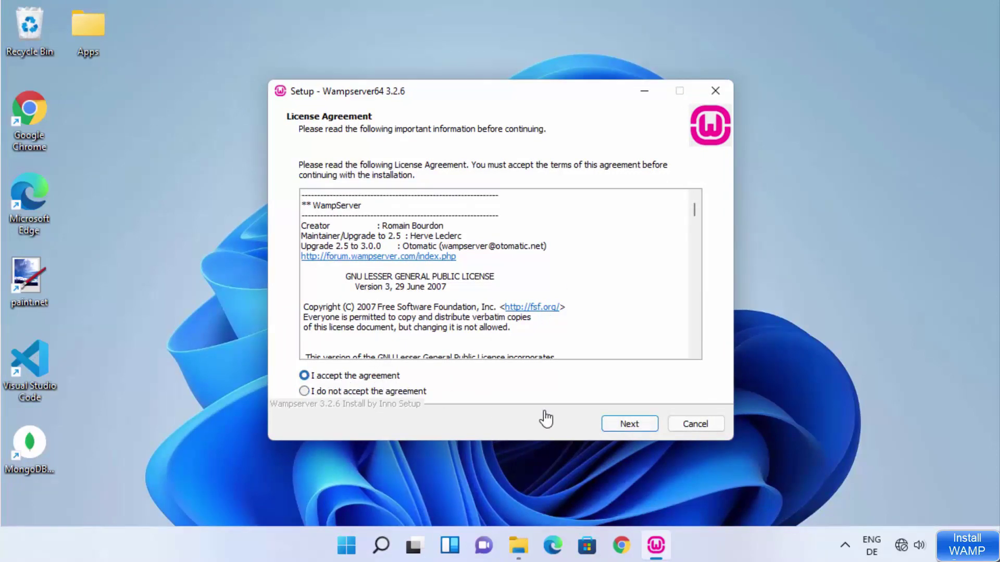
left_click(608, 424)
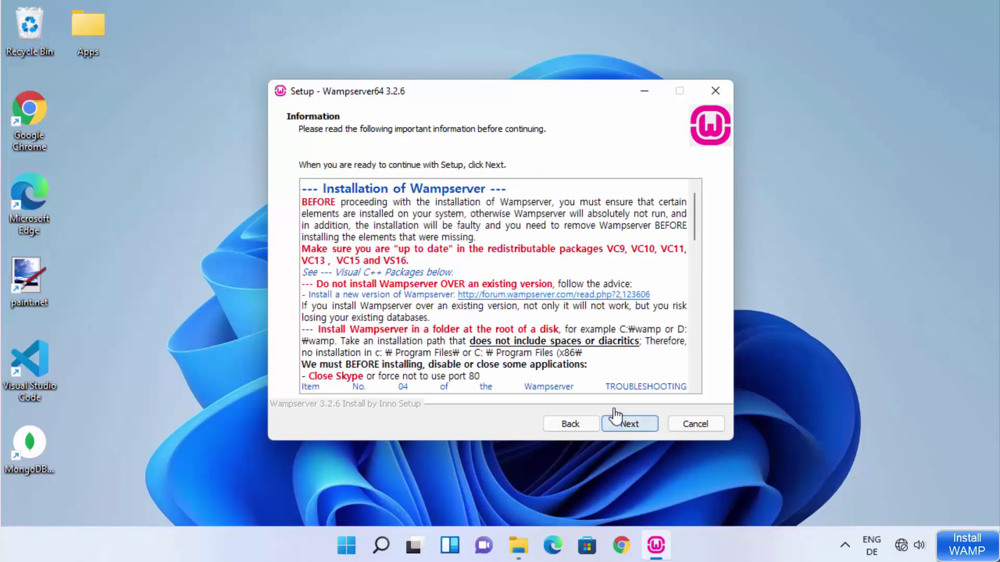
scroll(502, 265, "down", 2)
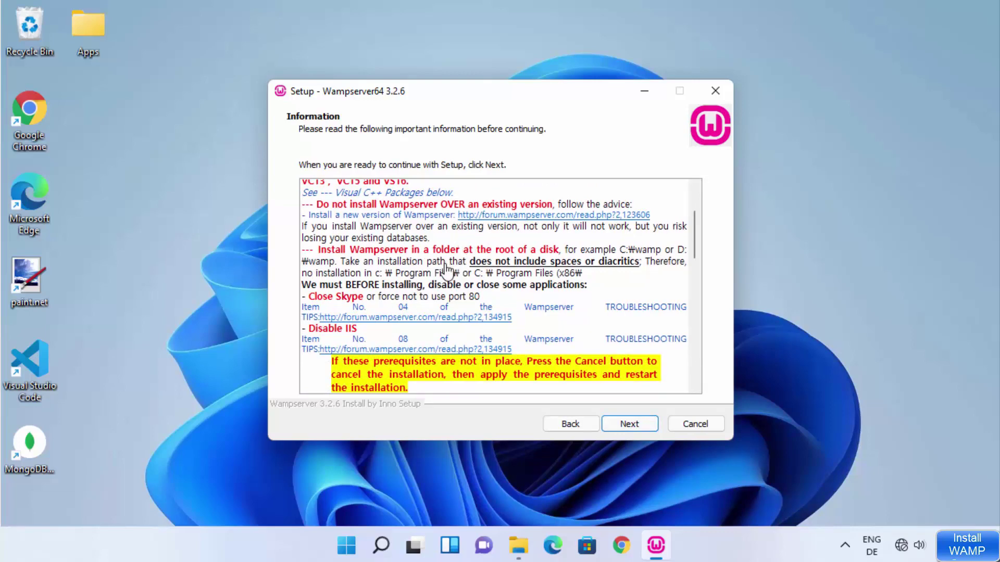
scroll(508, 291, "down", 3)
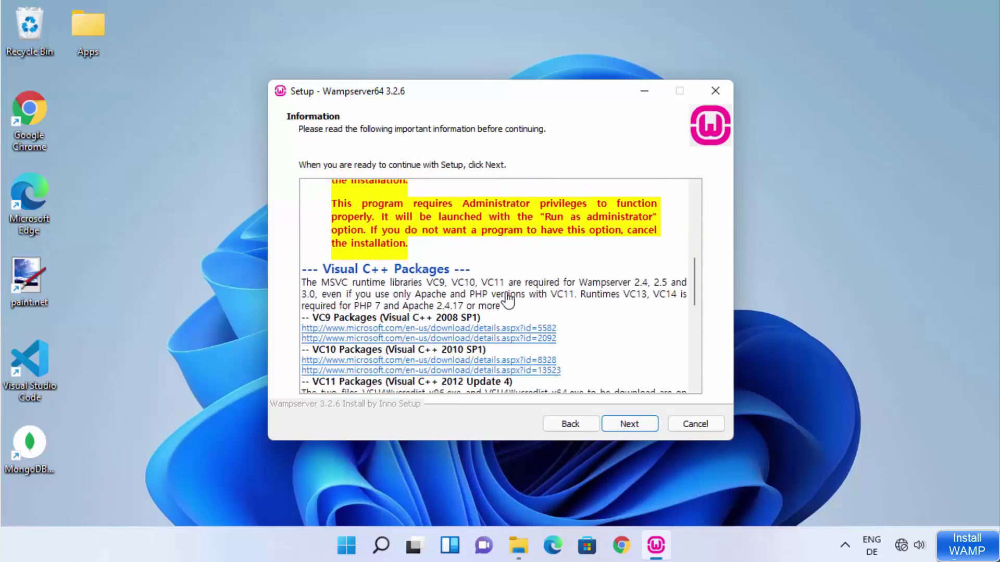
left_click(631, 425)
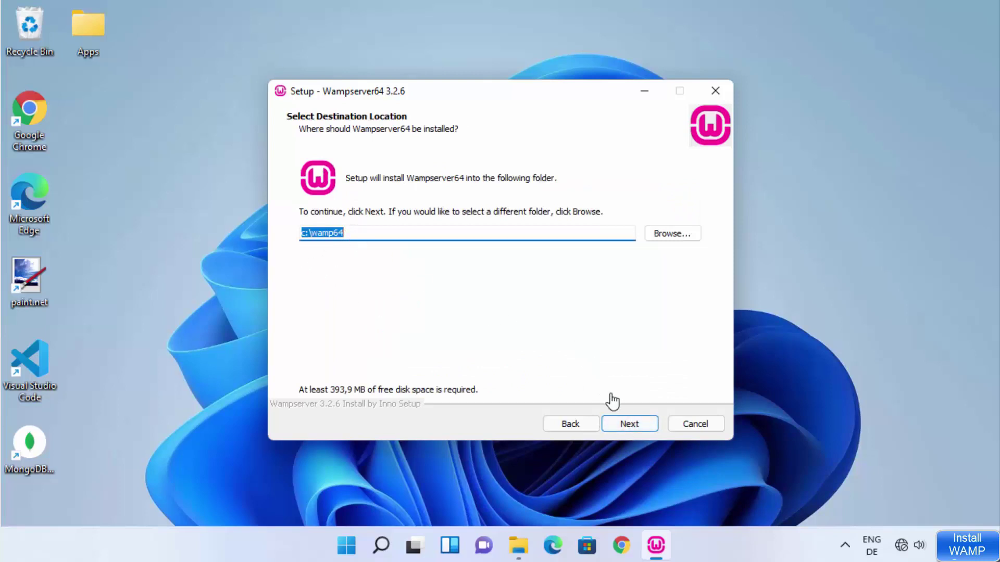
Install WampServer into c:\wamp64 with the default component selection and the Wampserver64 Start menu folder.
left_click(634, 427)
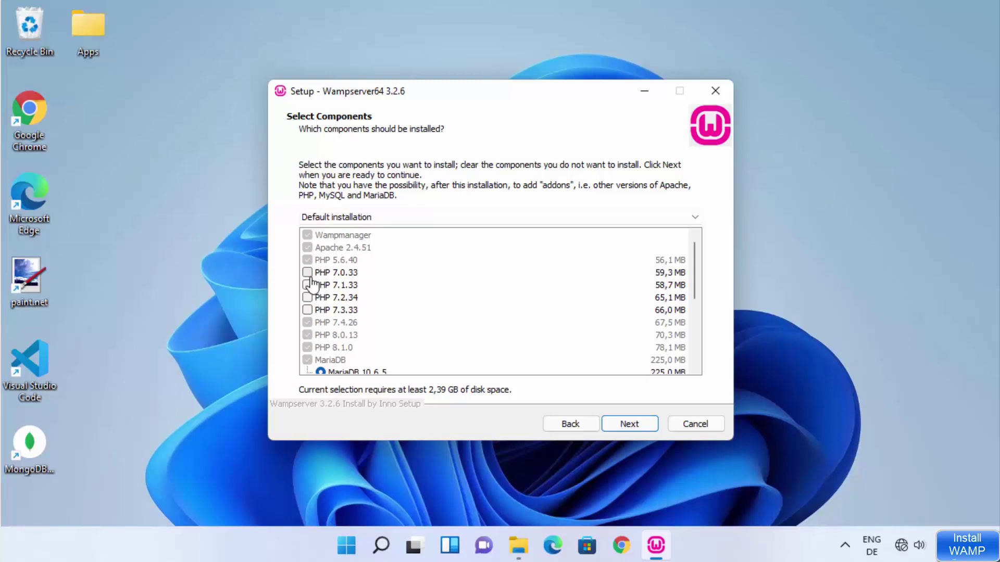
scroll(340, 291, "down", 4)
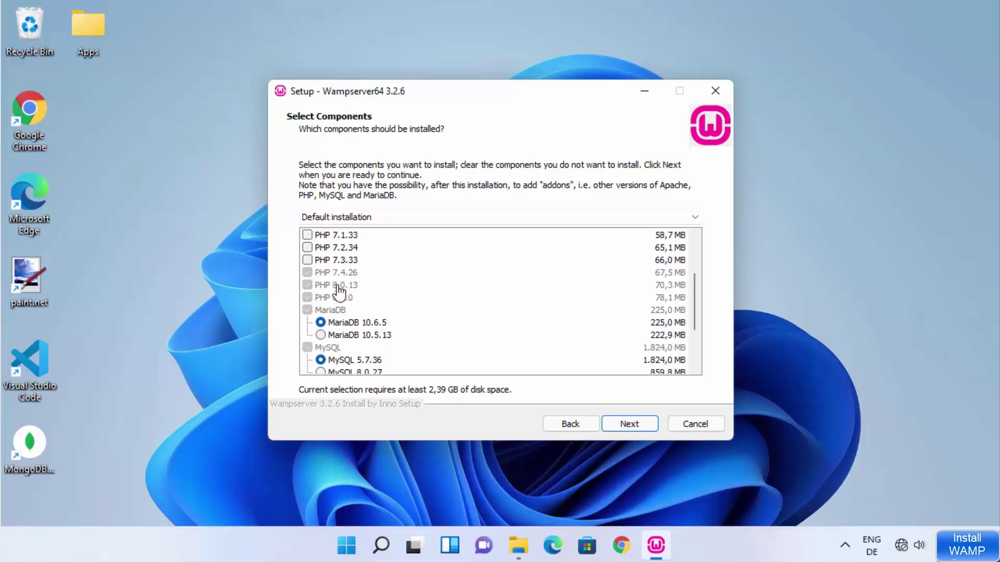
scroll(343, 296, "up", 1)
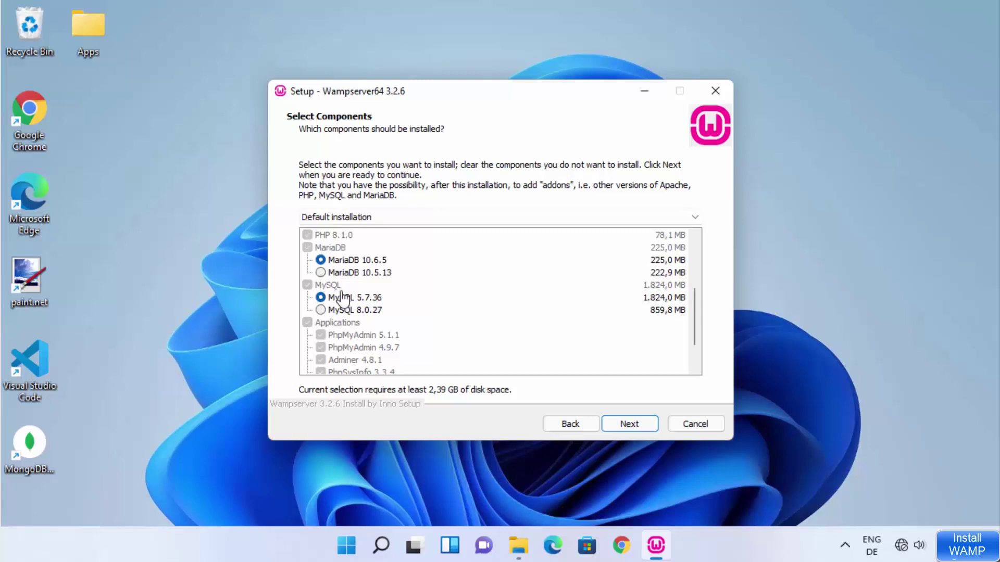
scroll(359, 292, "down", 1)
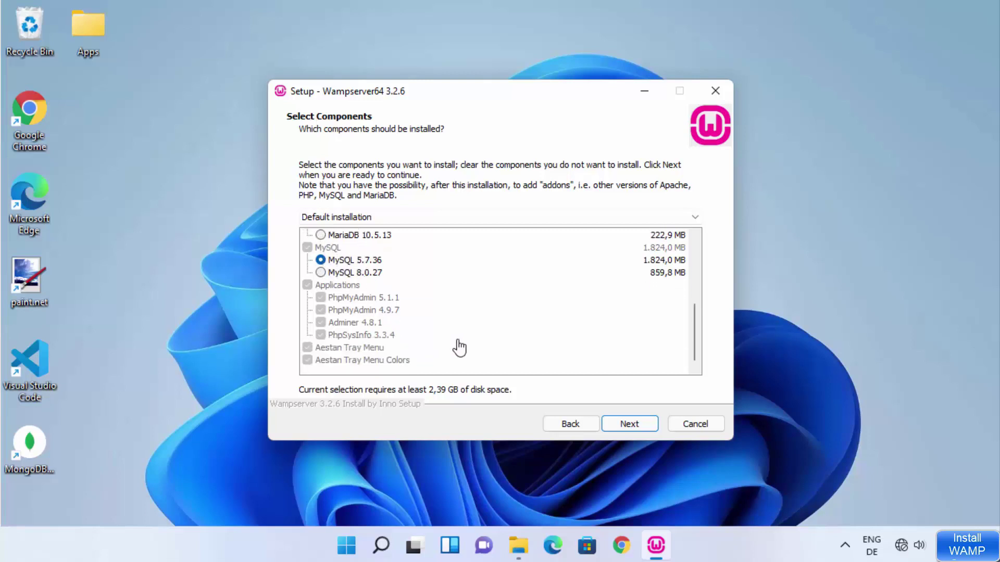
left_click(617, 428)
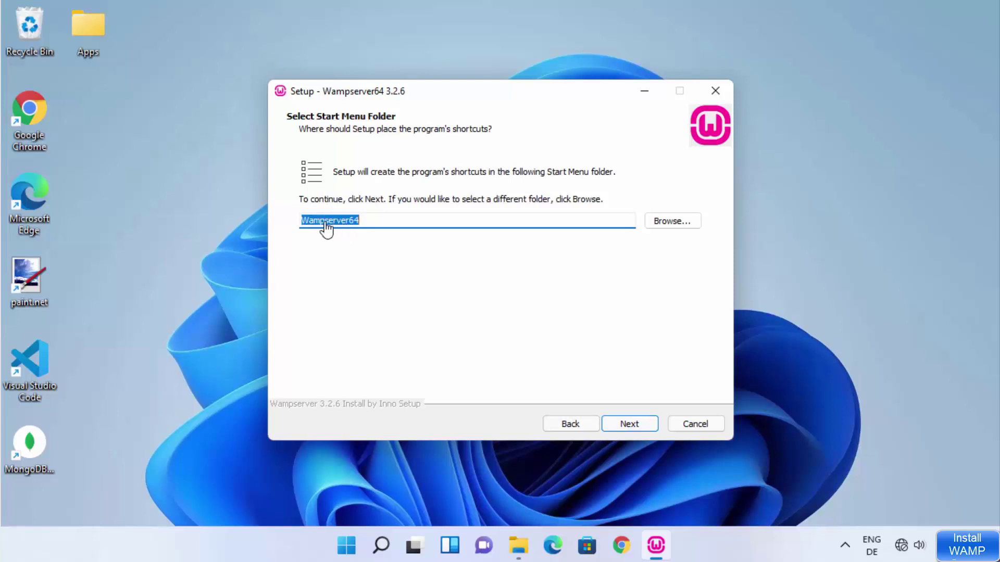
left_click(627, 425)
left_click(628, 425)
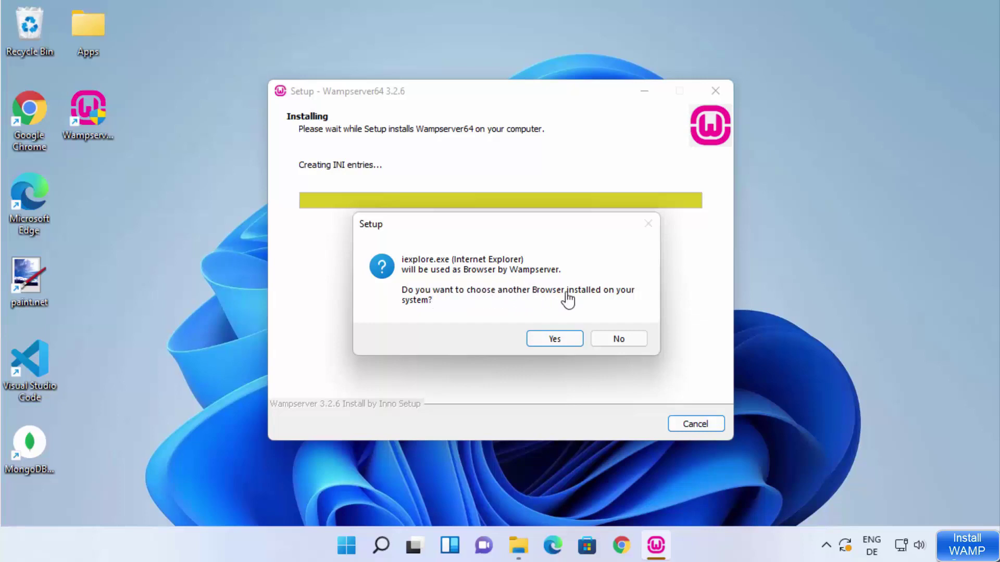
Choose chrome.exe from Program Files\Google\Chrome\Application as the browser WampServer uses.
left_click(555, 339)
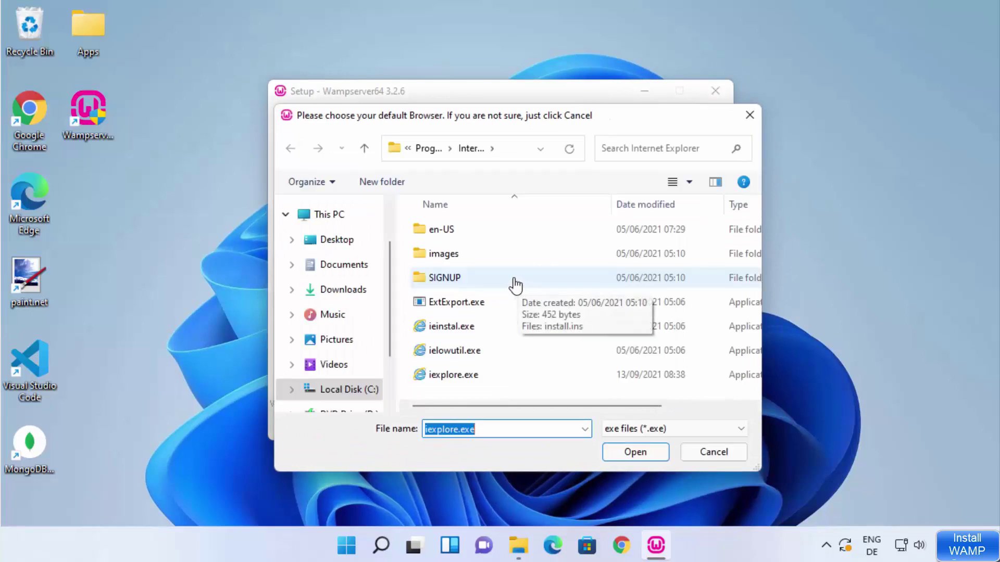
left_click(332, 391)
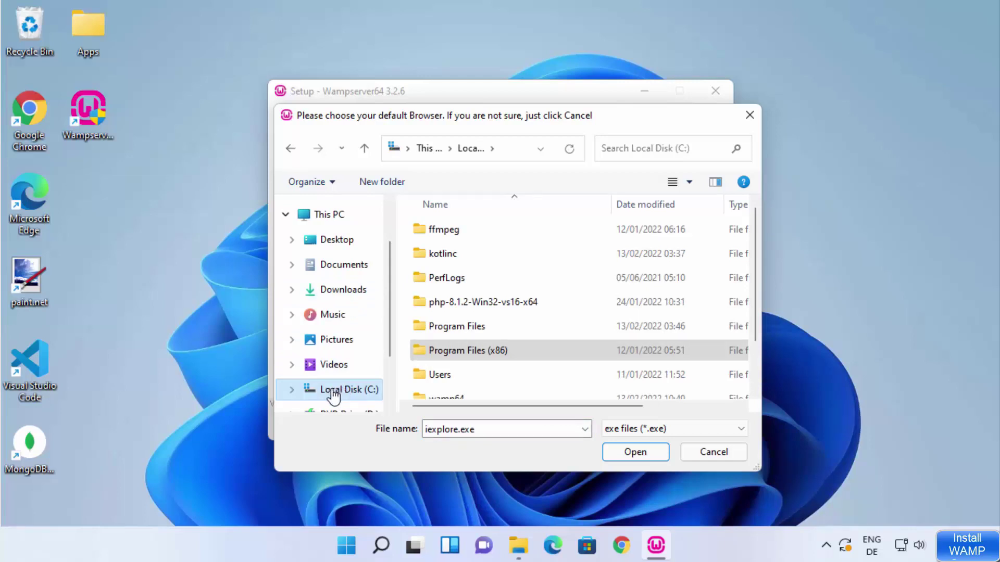
left_click(448, 329)
double_click(449, 331)
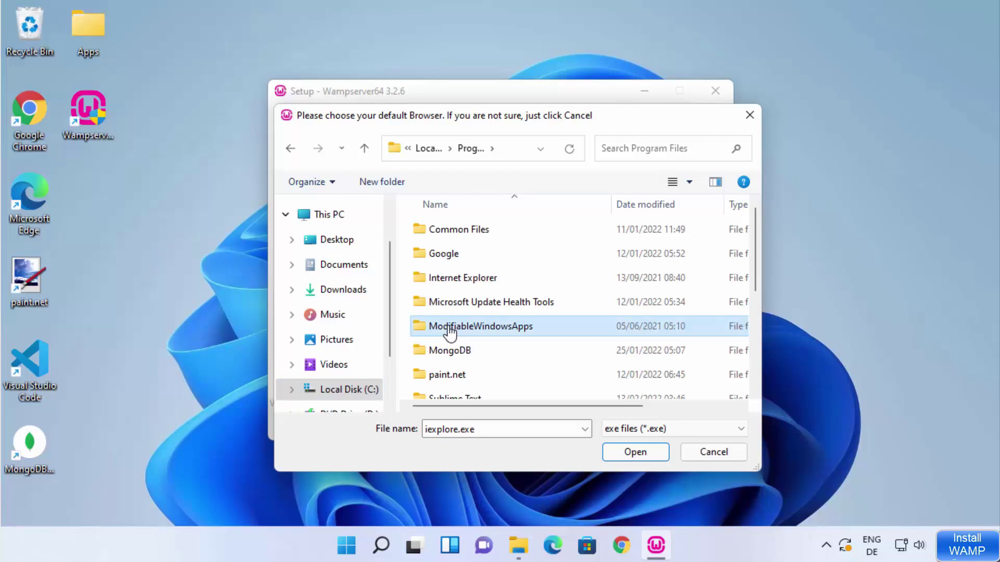
double_click(456, 263)
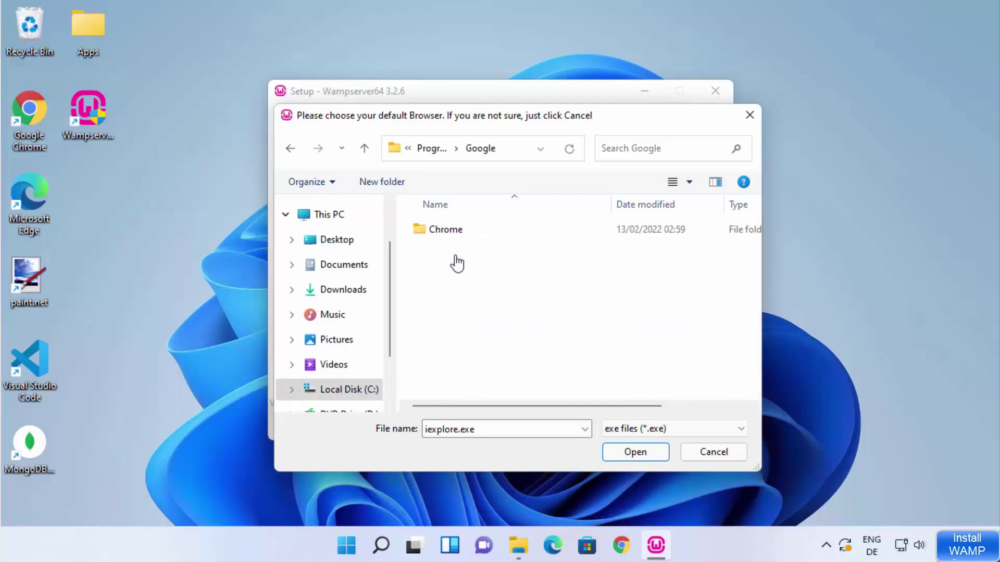
double_click(456, 236)
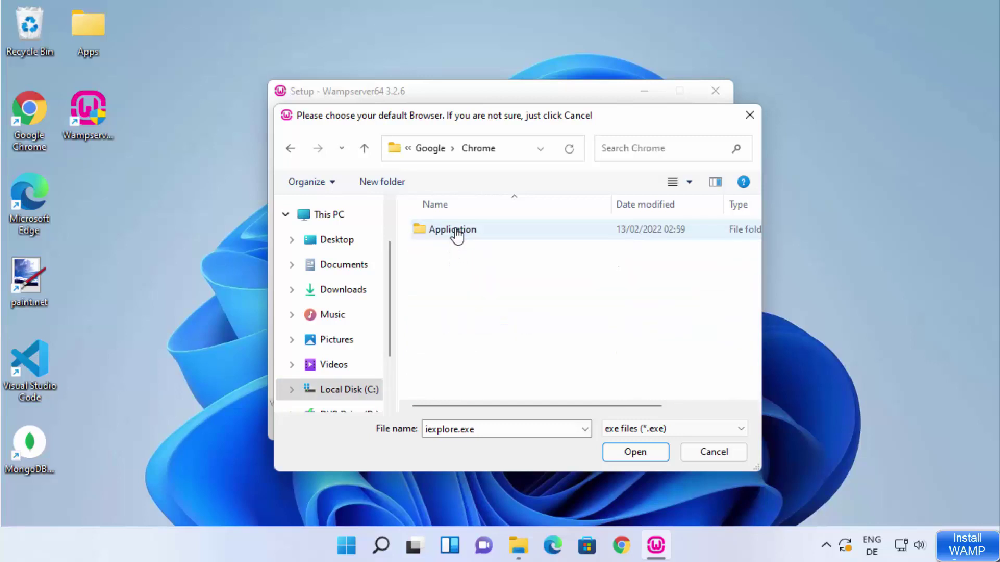
double_click(454, 233)
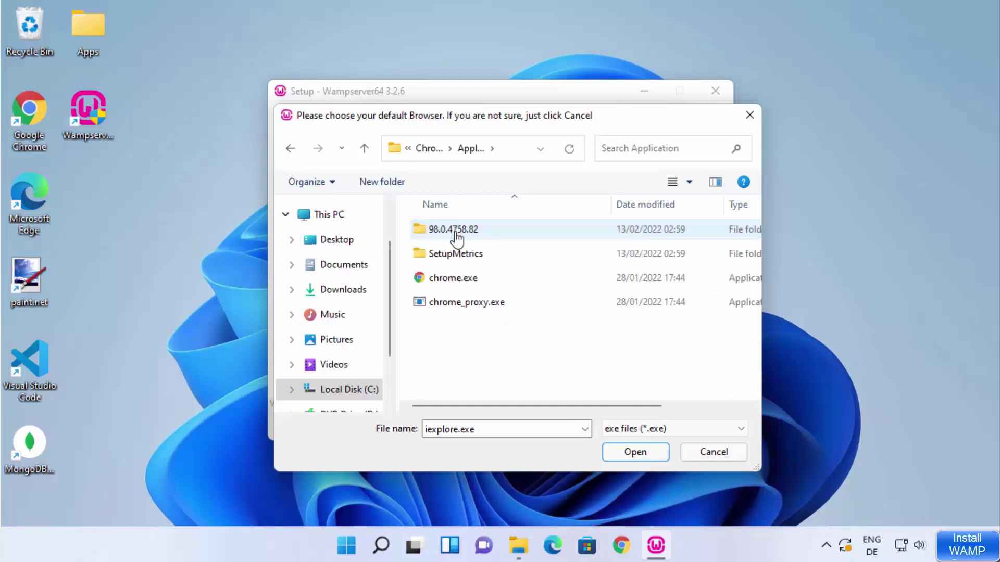
left_click(448, 284)
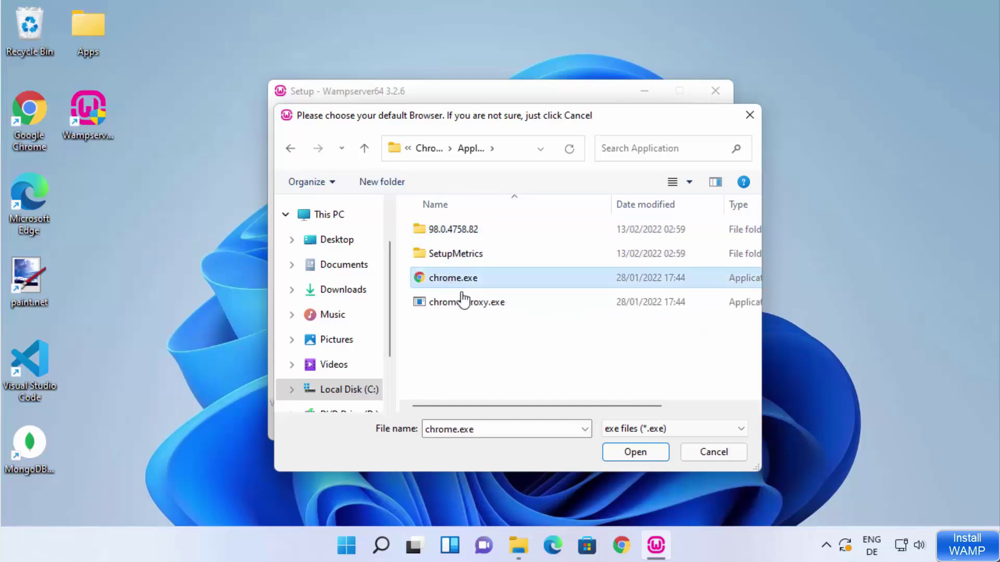
left_click(632, 453)
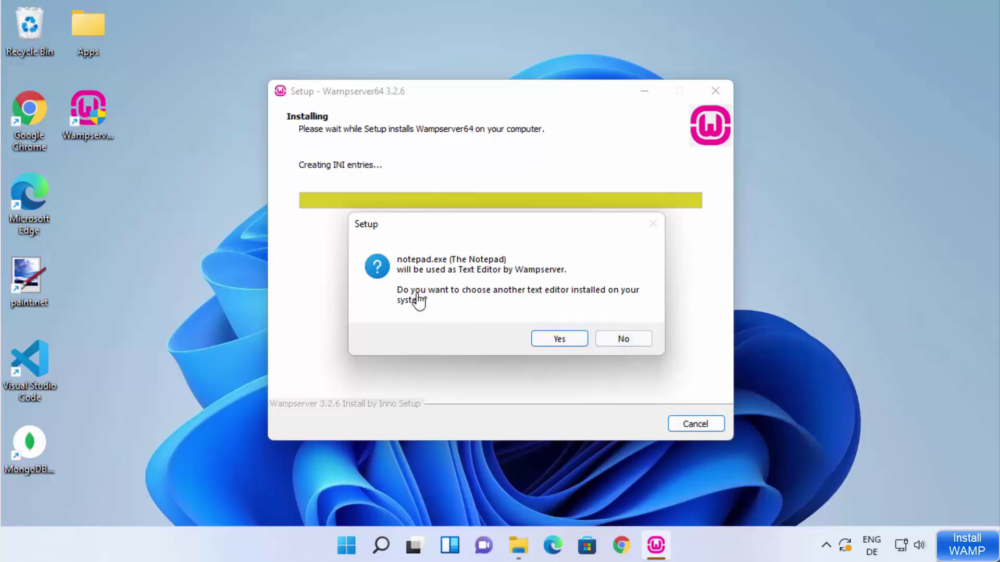
Keep Notepad as WampServer's text editor, continue past the usage information and finish the setup.
left_click(616, 344)
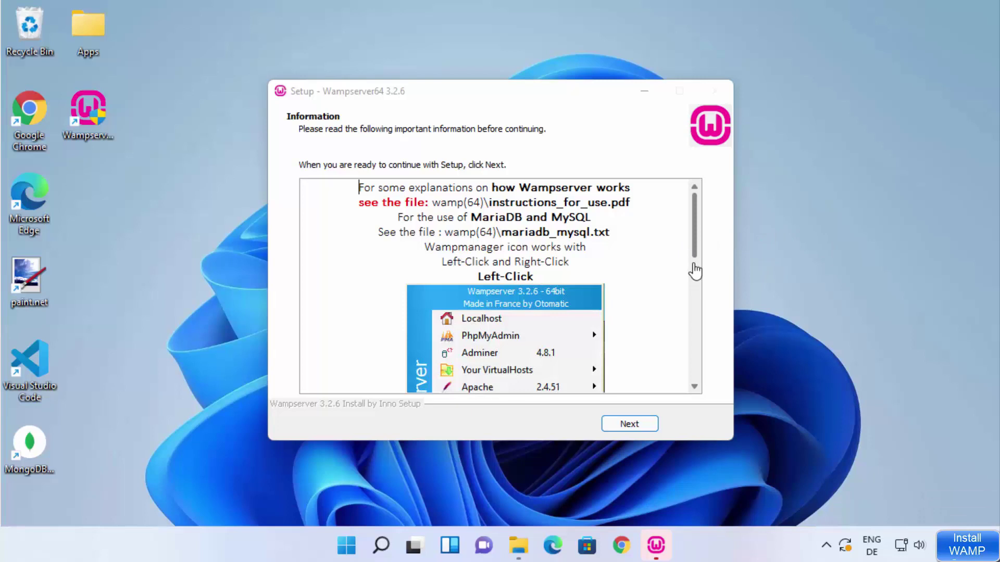
left_click_drag(695, 256, 716, 388)
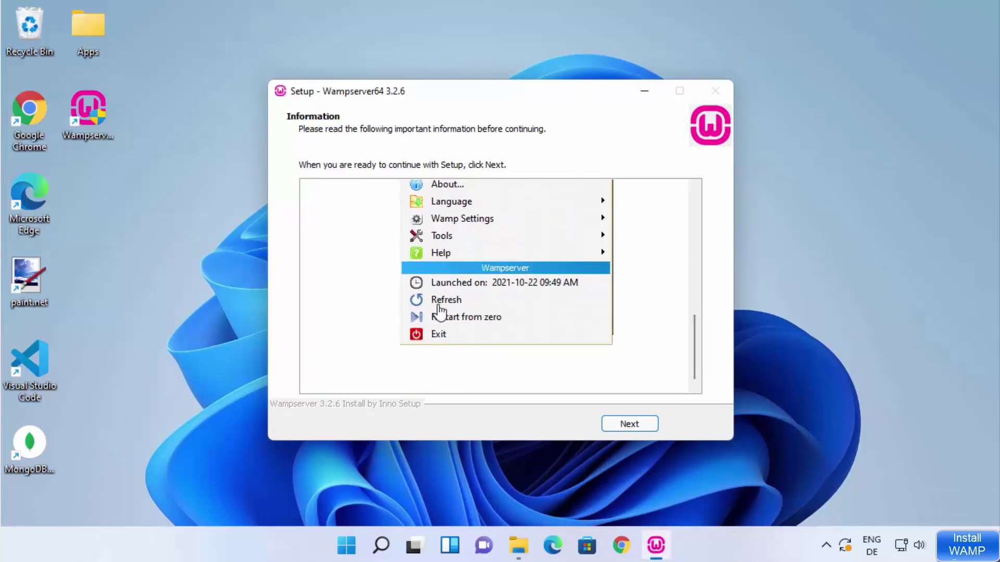
left_click(630, 426)
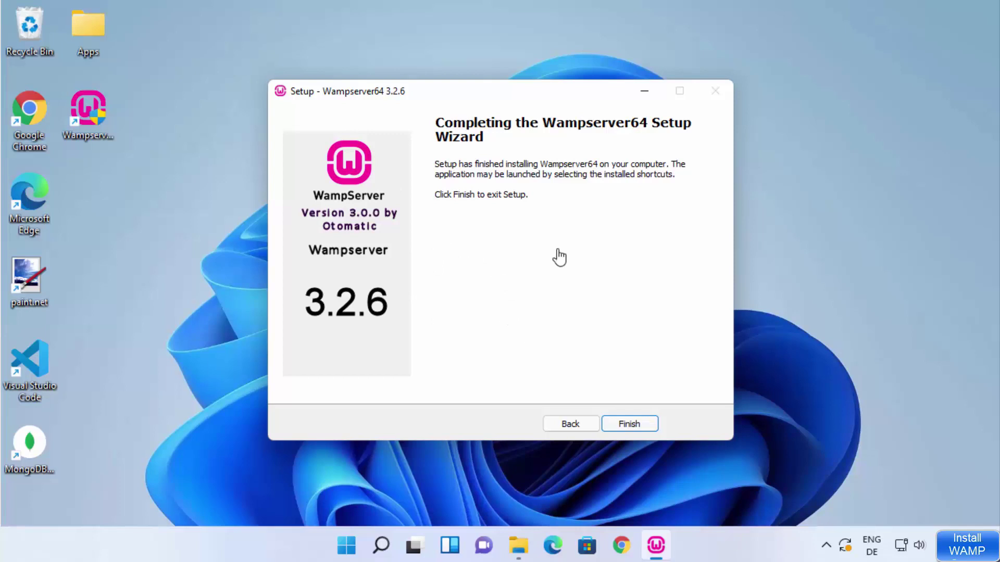
left_click(630, 424)
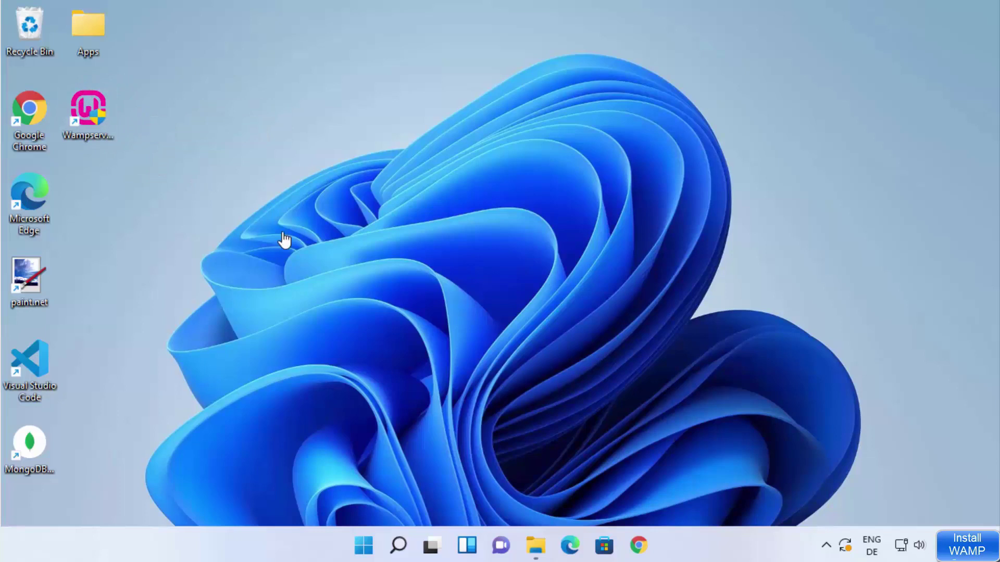
Check the hidden system tray icons, launch Wampserver64 from its desktop shortcut and allow wampmanager.exe to make changes.
left_click(827, 546)
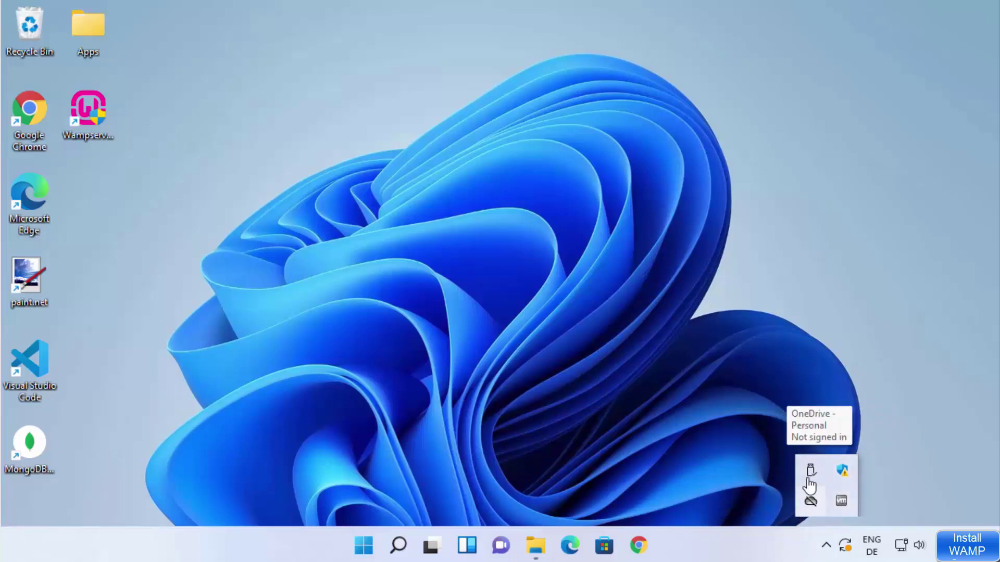
left_click(229, 223)
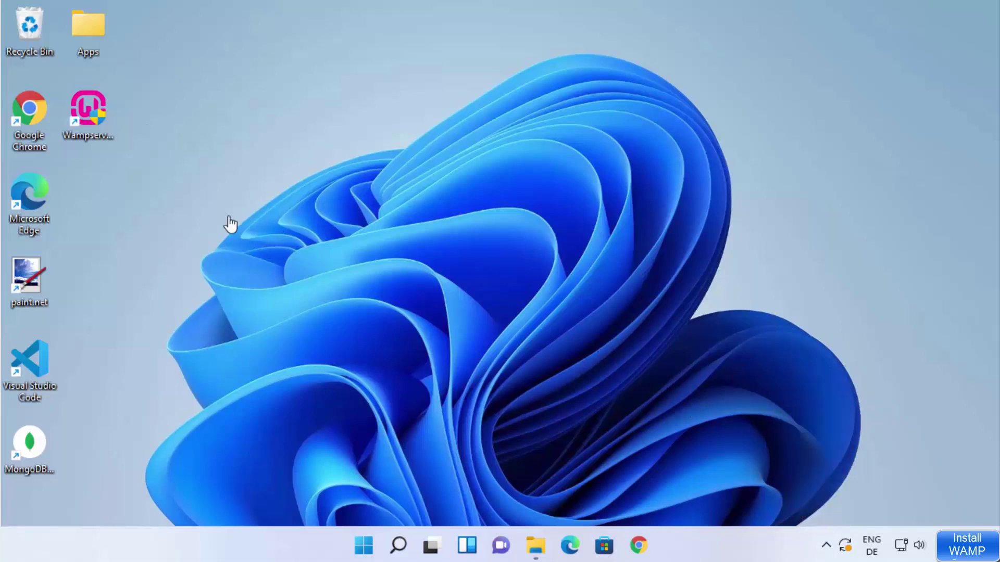
double_click(87, 123)
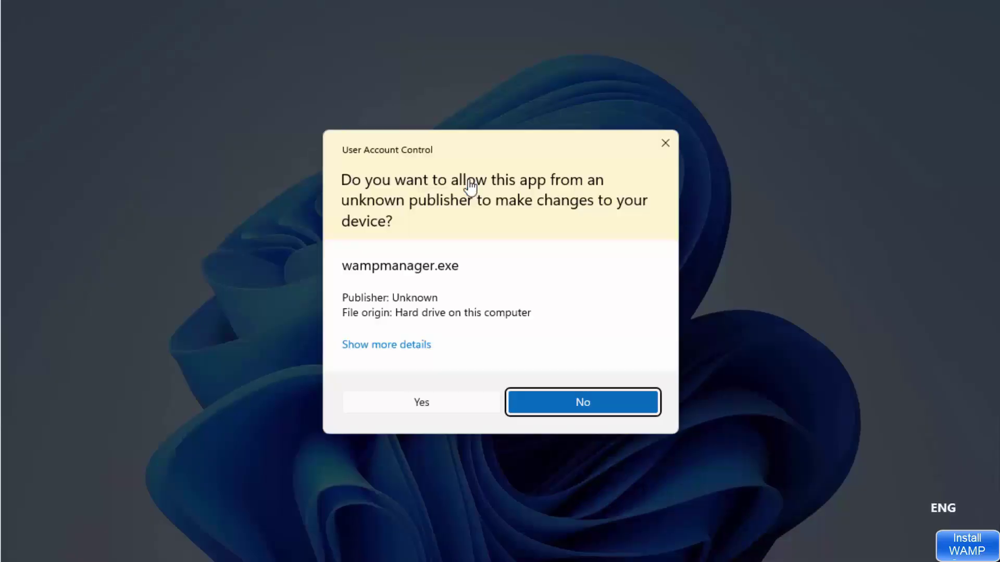
left_click(449, 409)
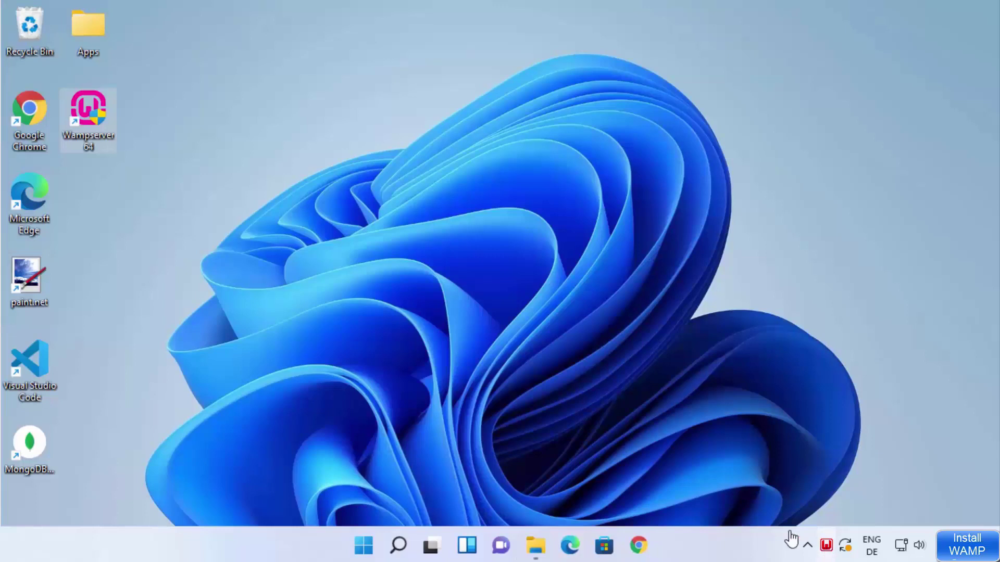
Check the WampServer status icon in the system tray and open its menu of tools and services.
left_click(826, 546)
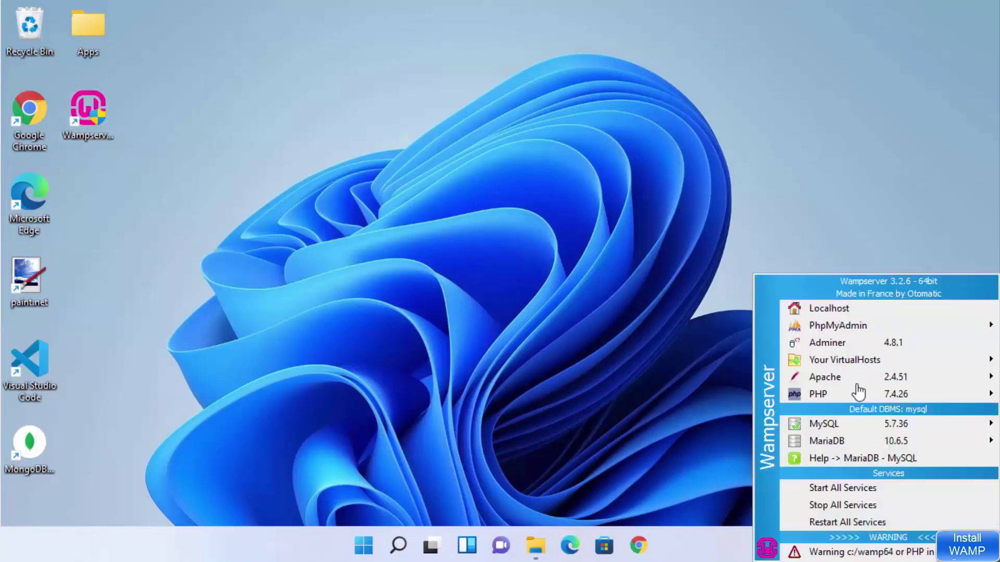
left_click(654, 386)
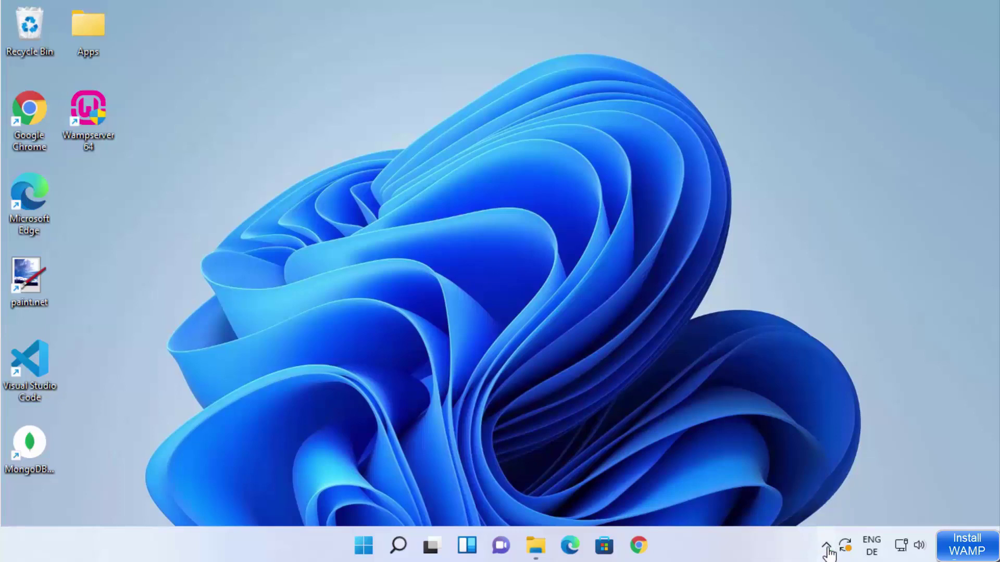
left_click(827, 547)
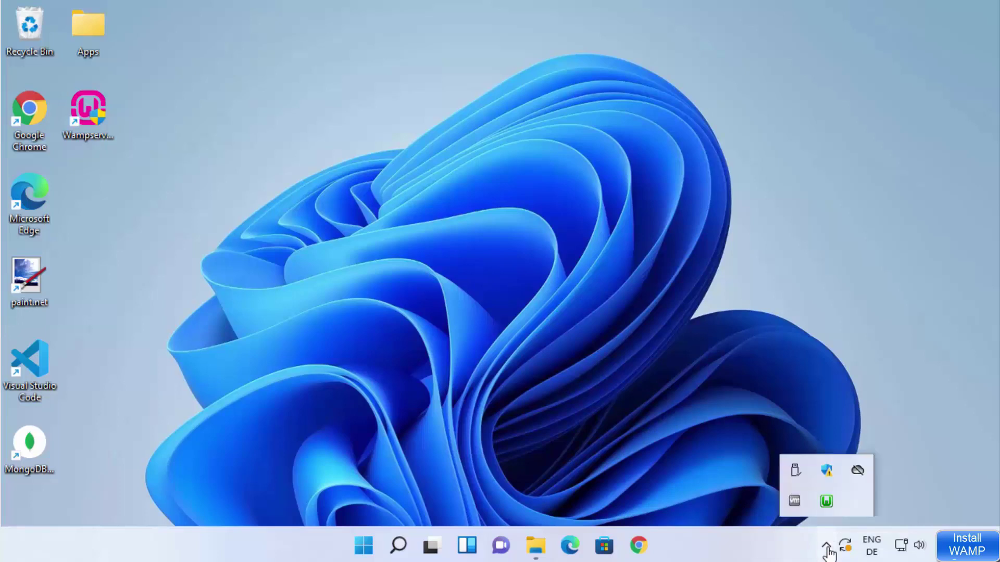
left_click(737, 508)
left_click(827, 548)
left_click(828, 508)
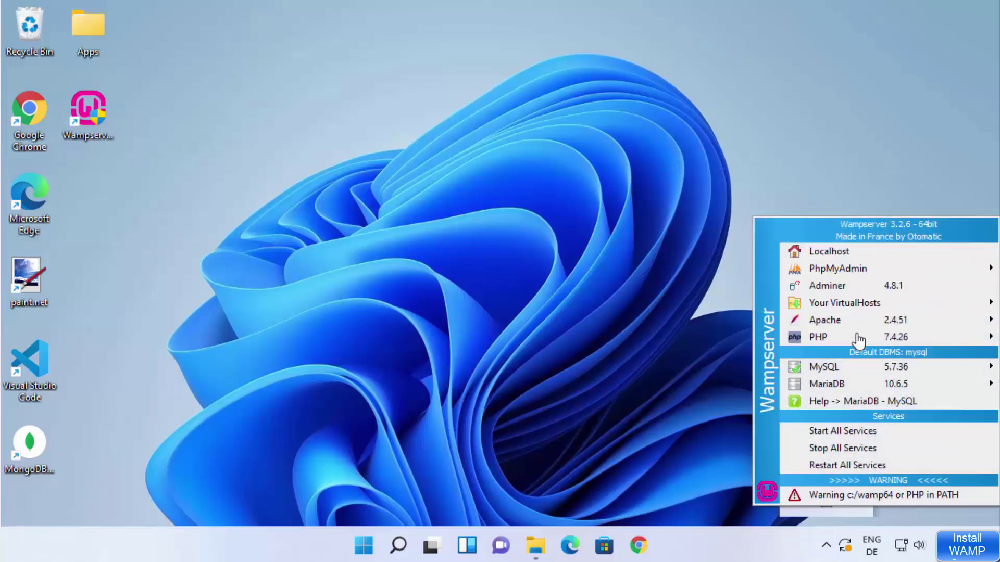
Open WampServer's localhost homepage in the browser, maximize the window and highlight the page address.
mouse_move(862, 388)
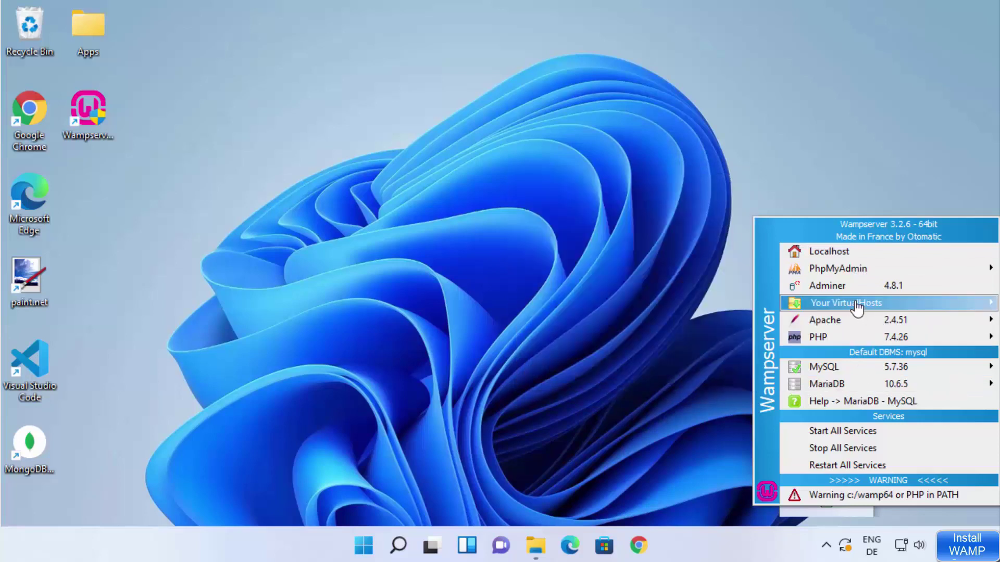
left_click(845, 255)
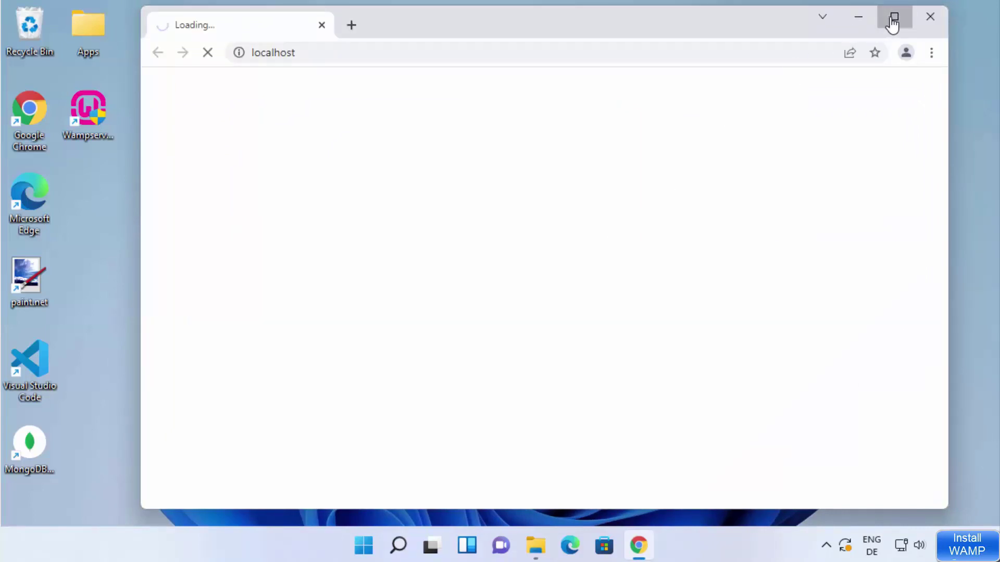
left_click(893, 17)
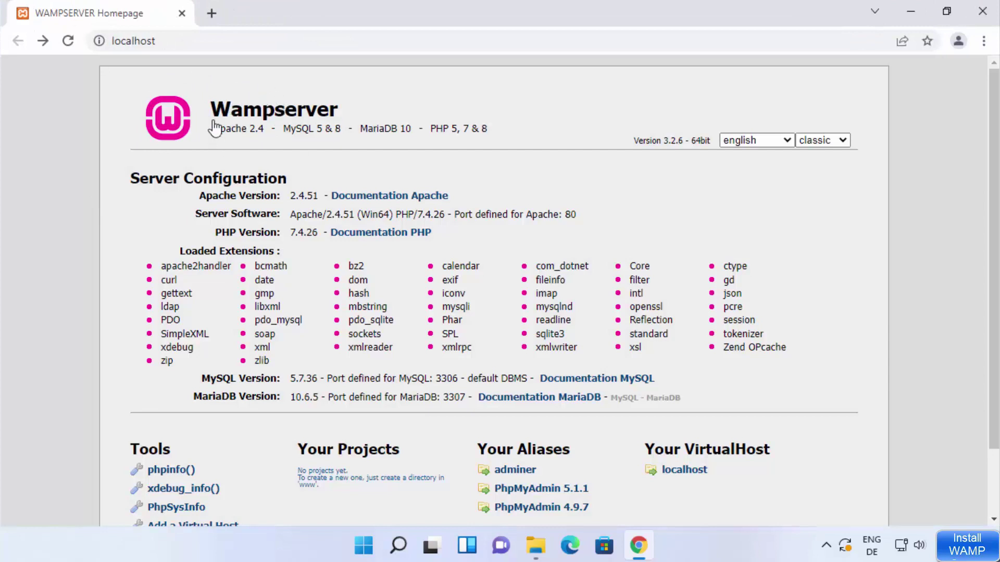
left_click(186, 43)
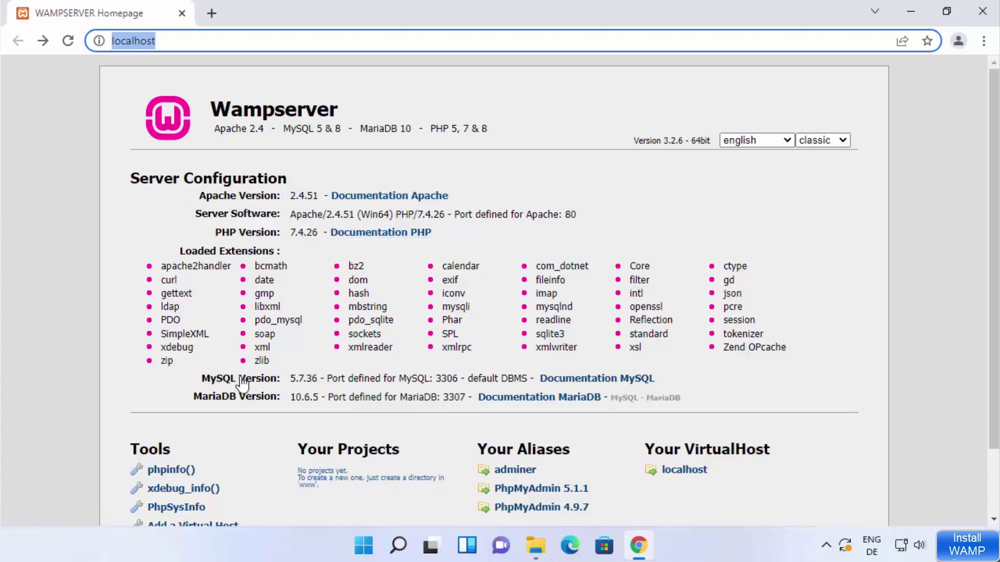
Open the PhpMyAdmin 5.1.1 alias in a new tab and log in to the MySQL server as root with an empty password.
scroll(359, 339, "down", 2)
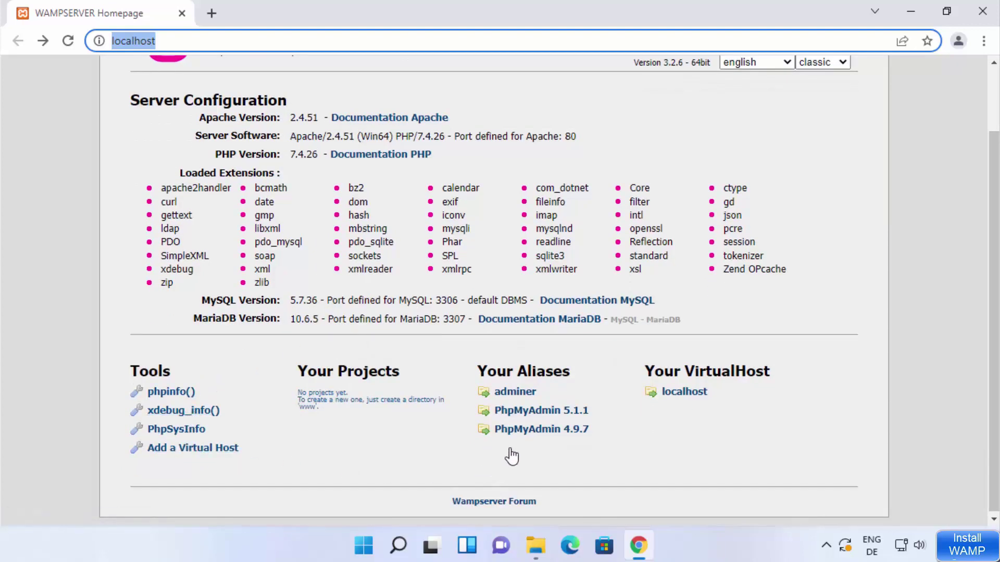
right_click(546, 416)
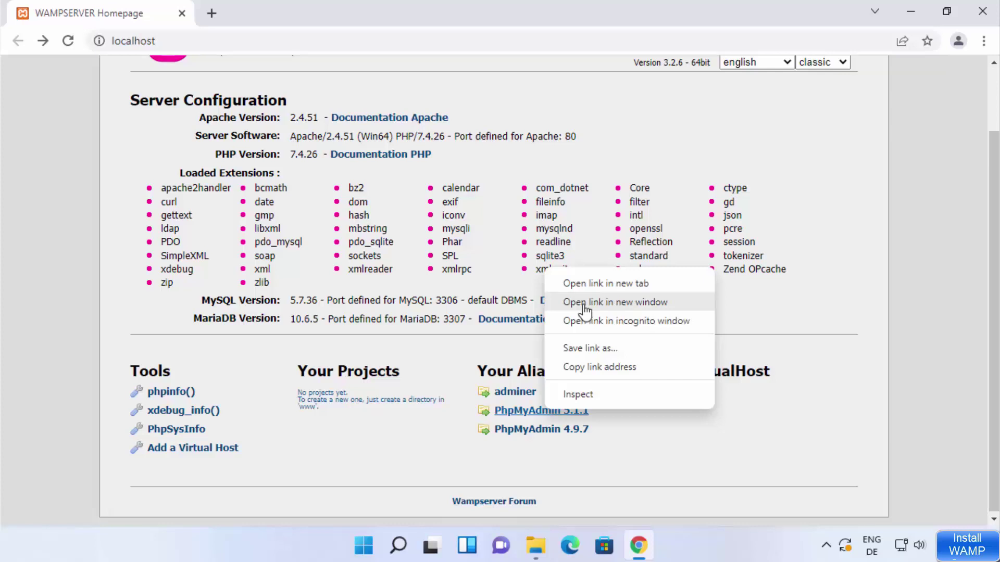
left_click(556, 284)
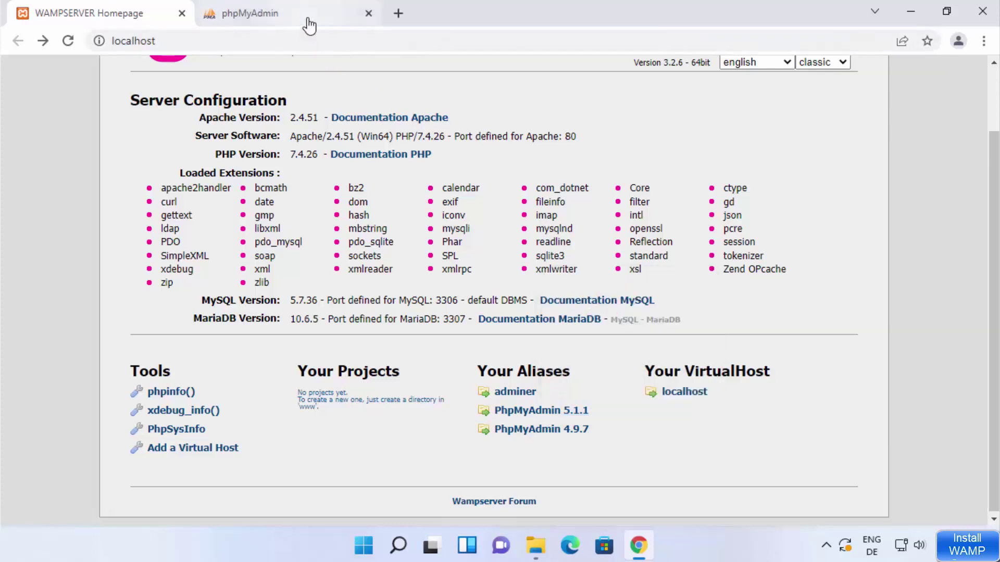
left_click(308, 23)
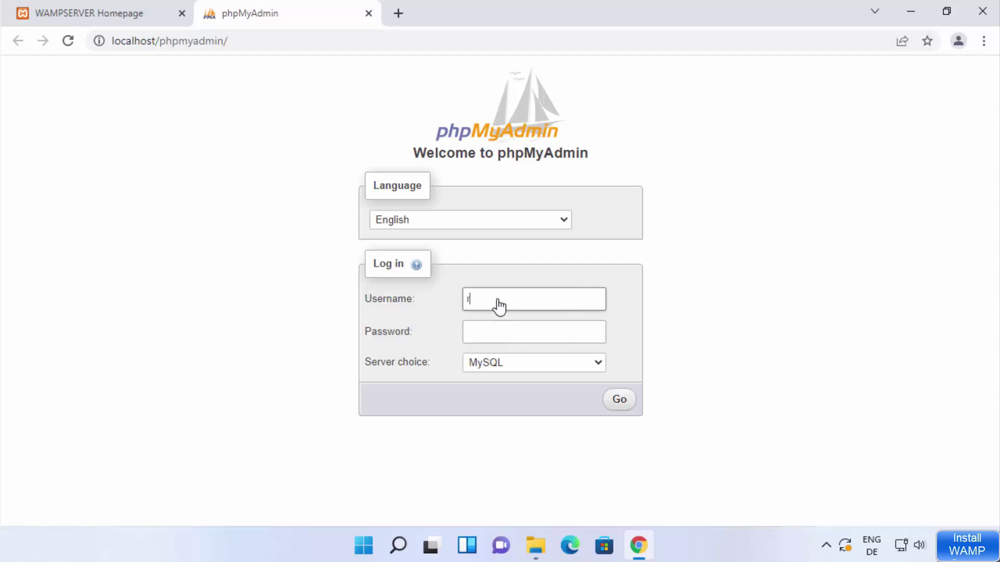
left_click(385, 333)
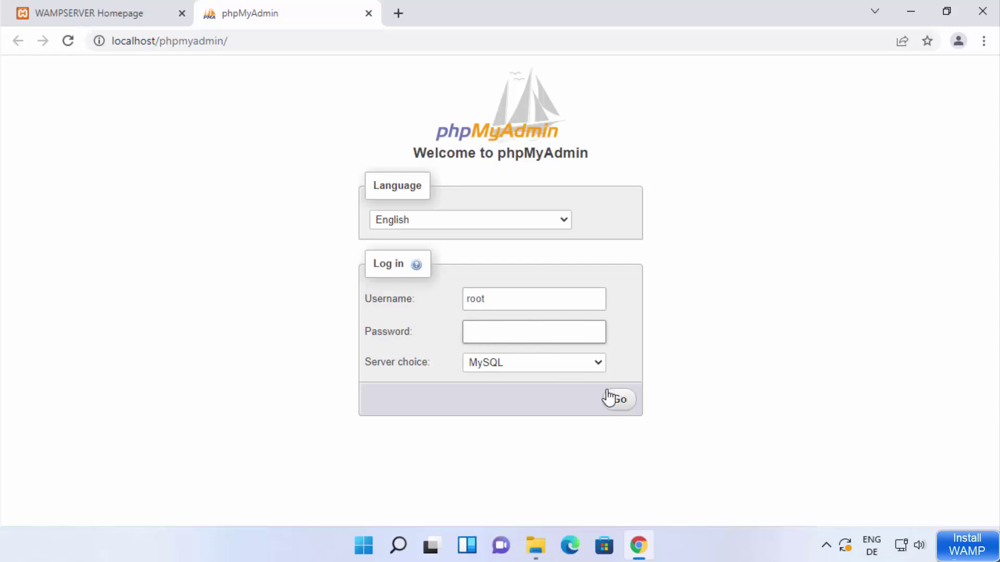
left_click(619, 402)
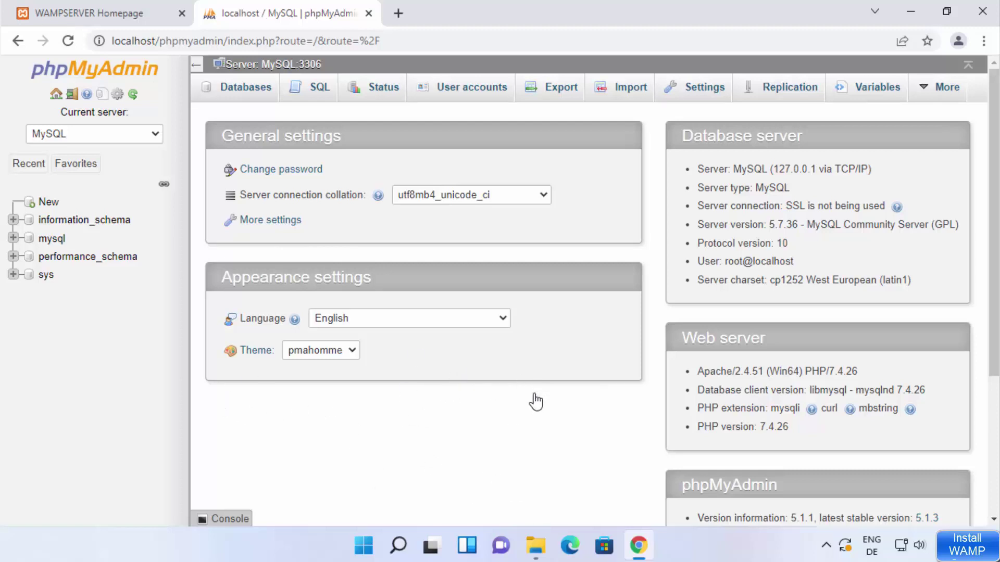
Start all WampServer services through its system tray icon.
left_click(825, 547)
left_click(836, 503)
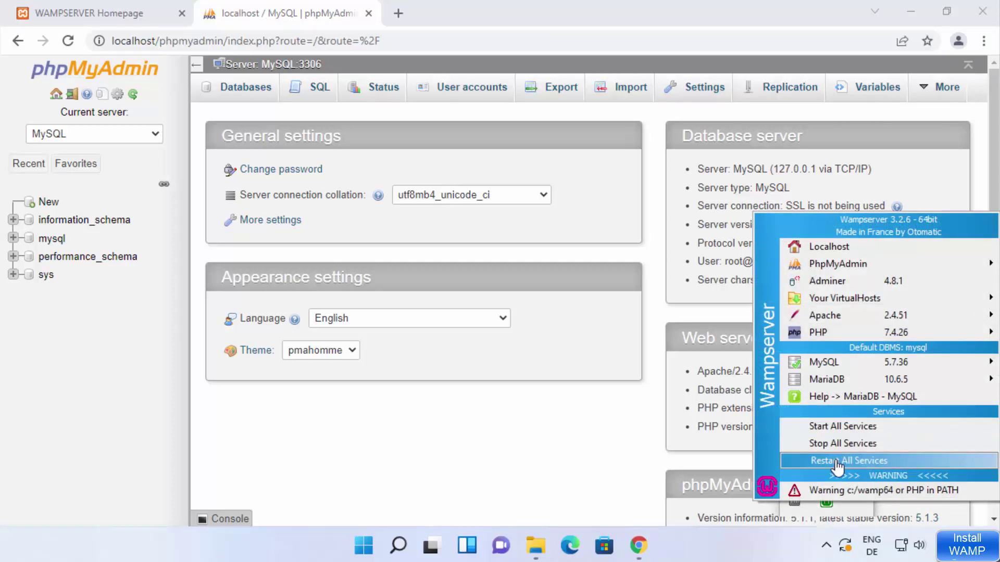
left_click(850, 427)
Examine the WampServer tray icon's settings, refresh and exit options, and close them without choosing any.
left_click(826, 545)
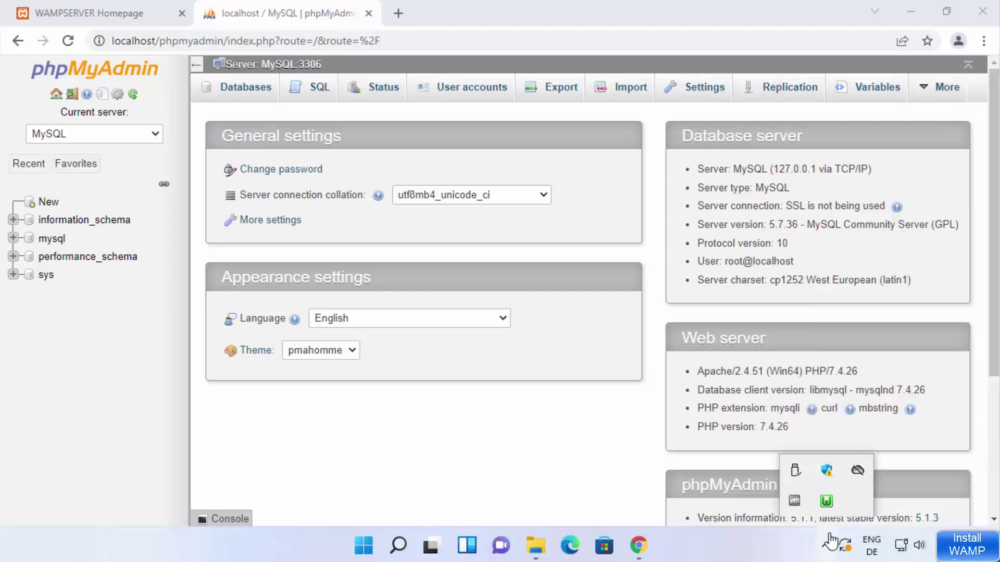
left_click(826, 502)
right_click(828, 507)
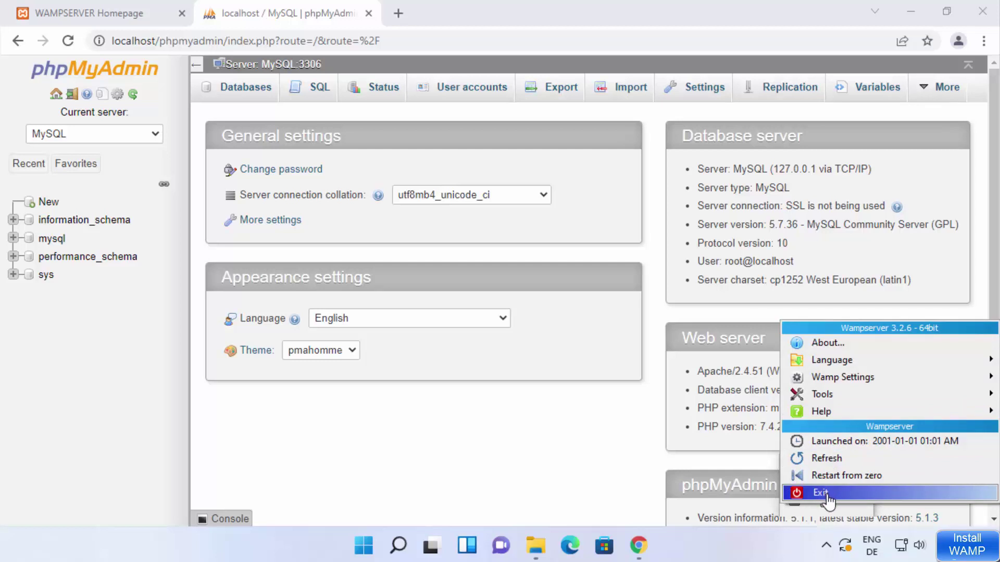
left_click(759, 551)
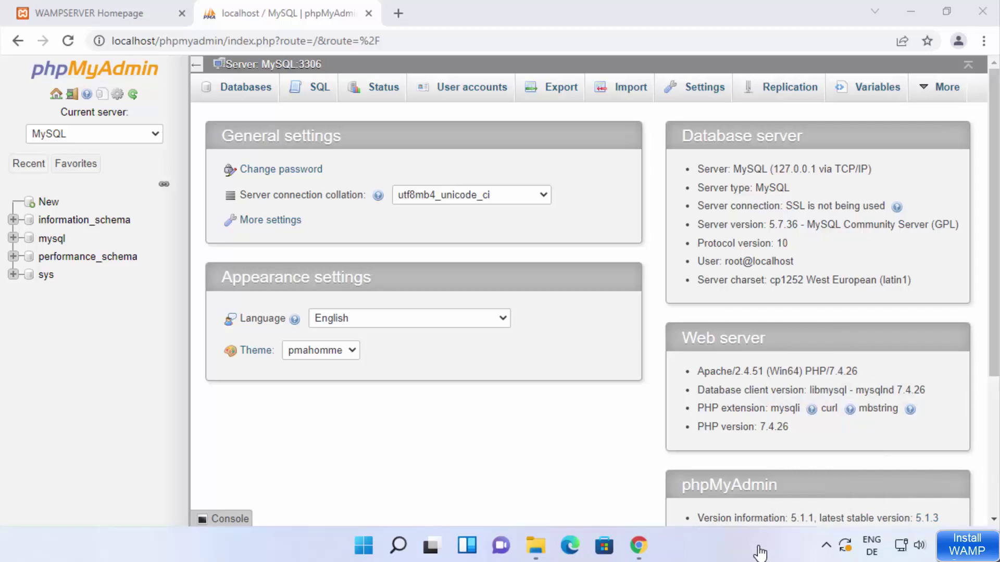